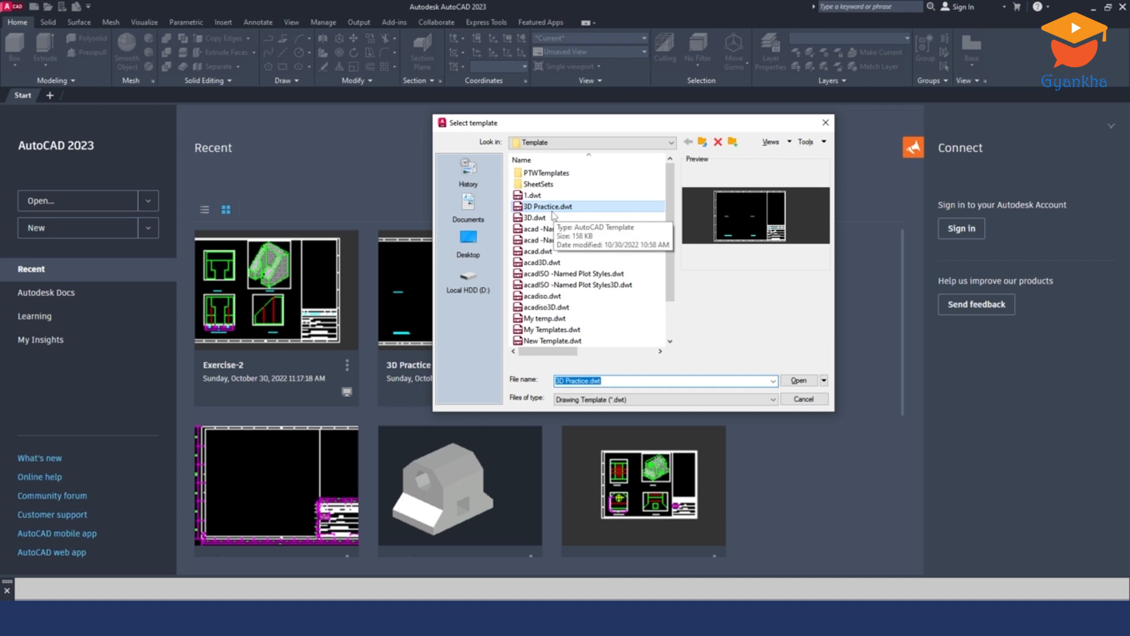
Create a new drawing from the 3D Practice.dwt template and switch to model space.
left_click(800, 380)
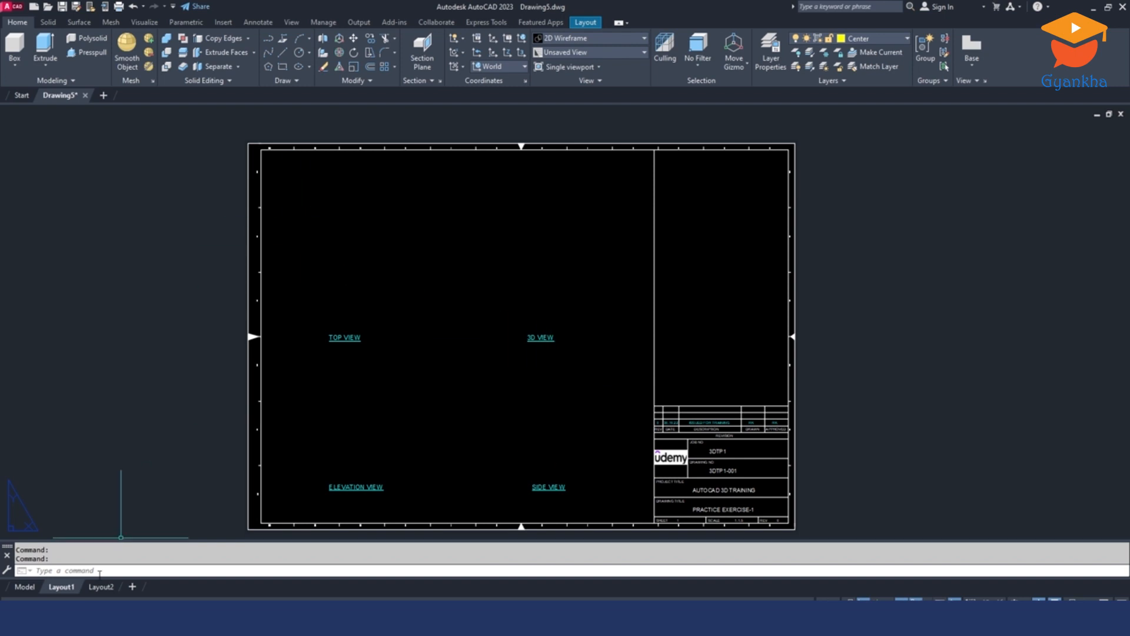
left_click(24, 587)
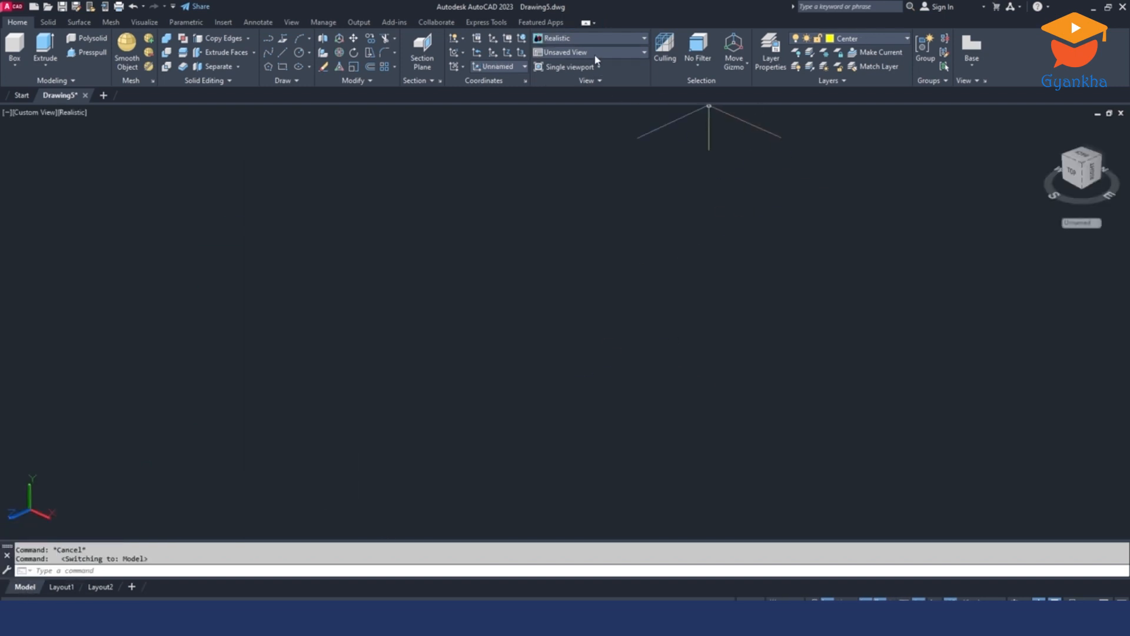
Set the model space view to SE Isometric and the UCS to Top.
left_click(594, 53)
left_click(564, 149)
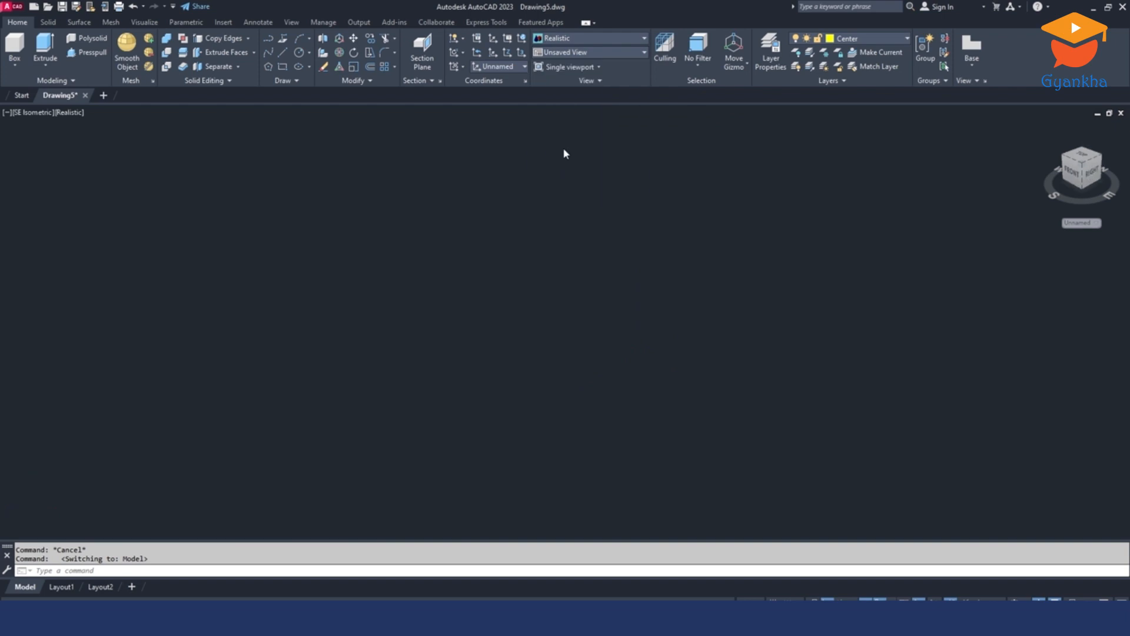
left_click(501, 67)
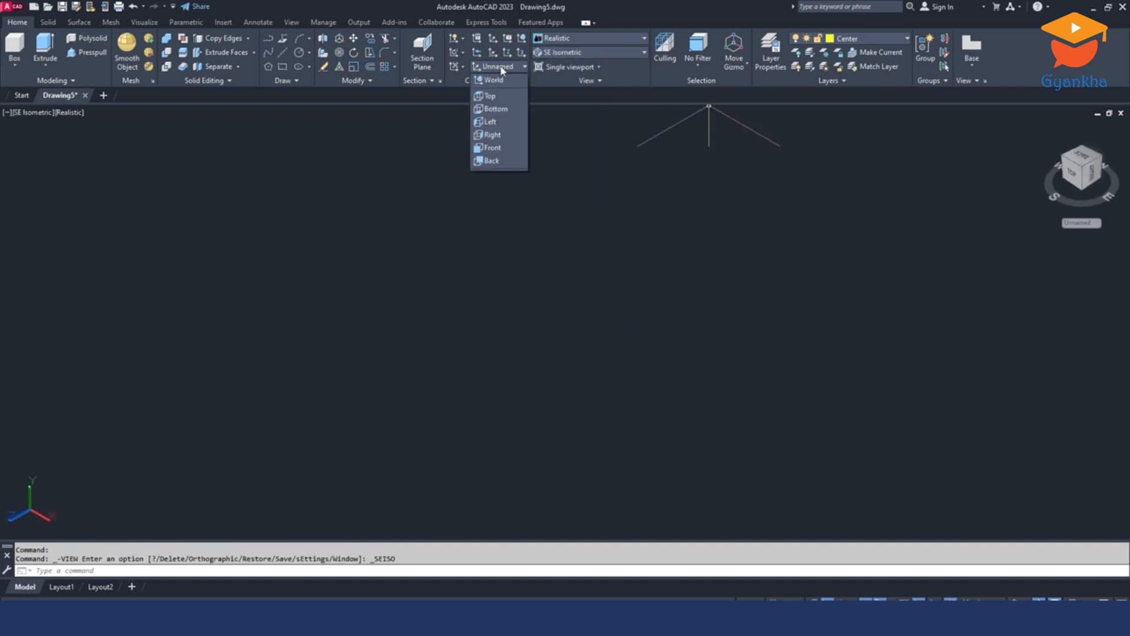
left_click(491, 96)
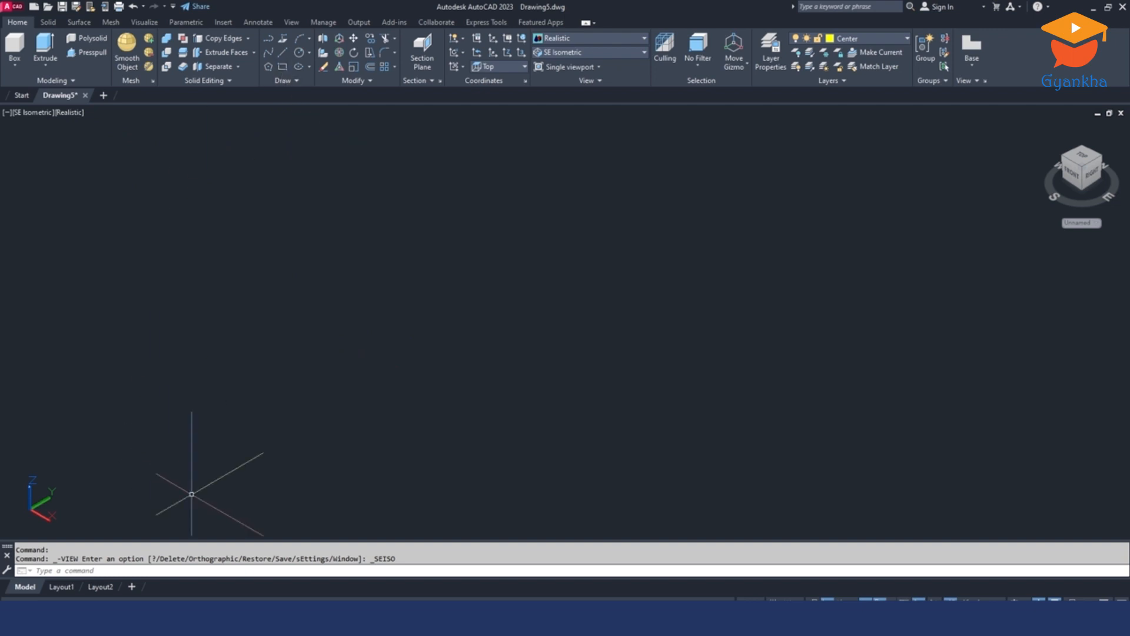
Check the base dimensions in the PRACTICE EXERCISE-3 PDF and draw a base rectangle 60 long and 80 wide.
key("alt+Tab")
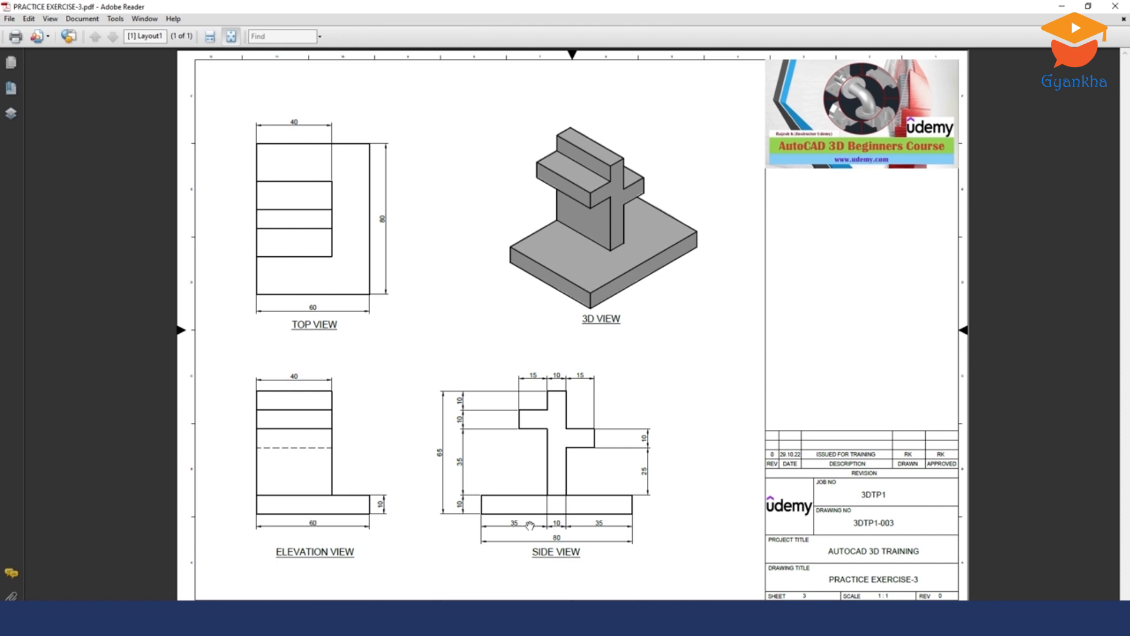
left_click(58, 598)
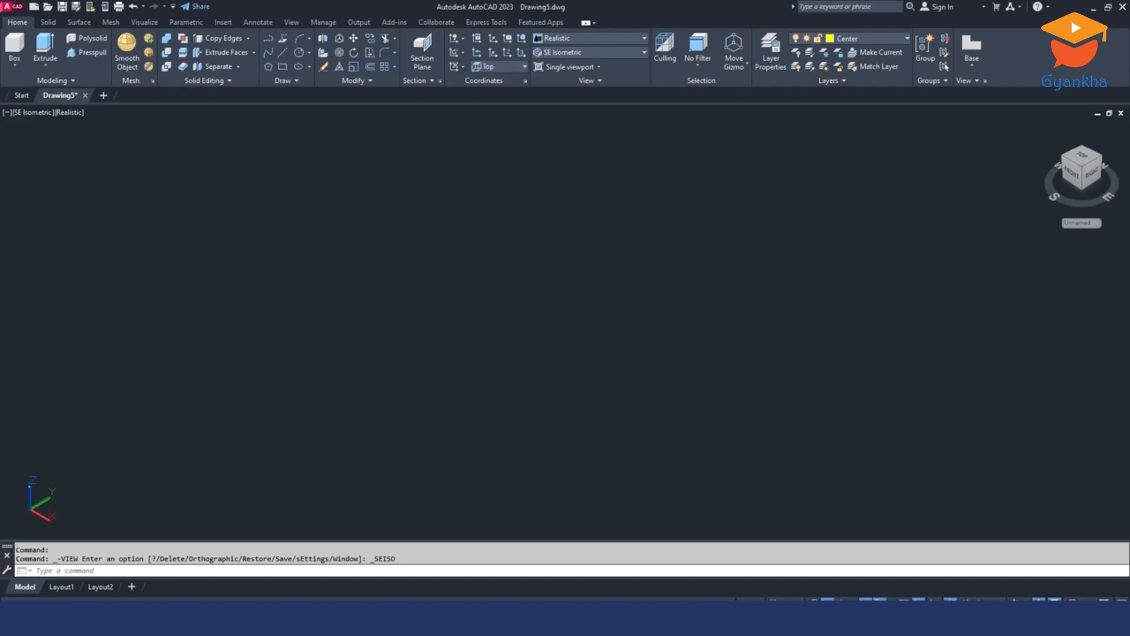
left_click(283, 67)
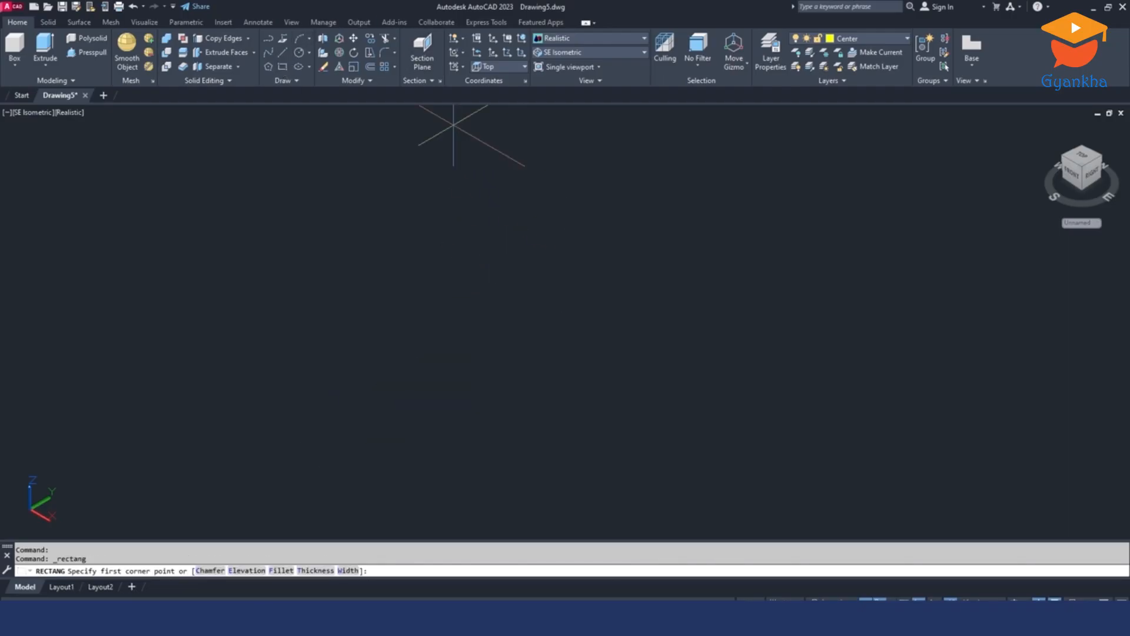
left_click(384, 391)
type("d")
key("Return")
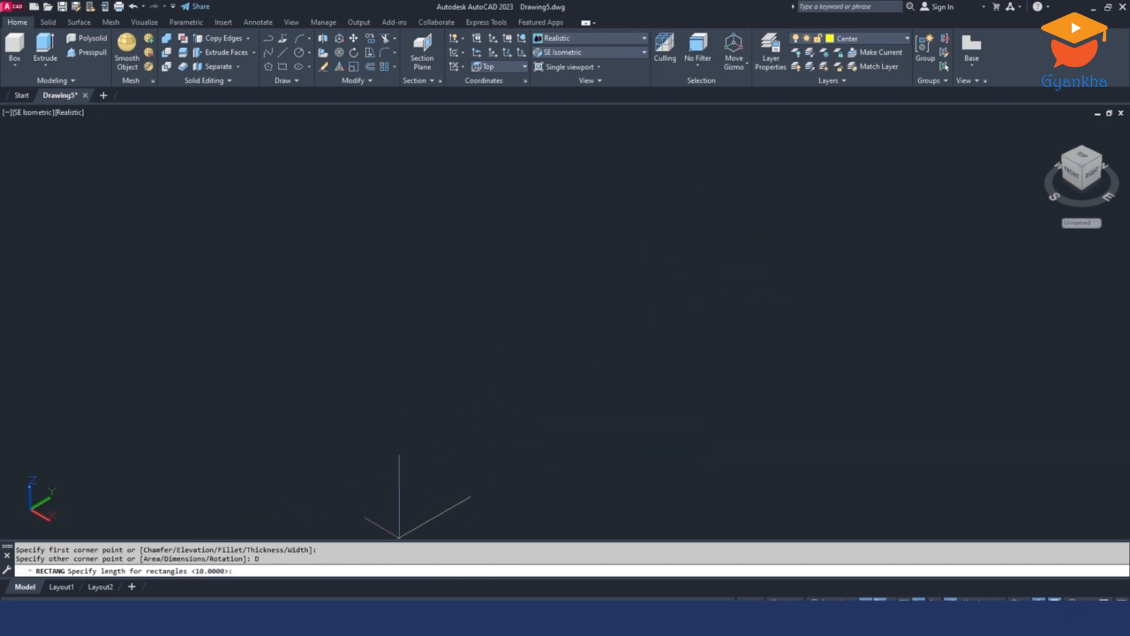
key("alt+Tab")
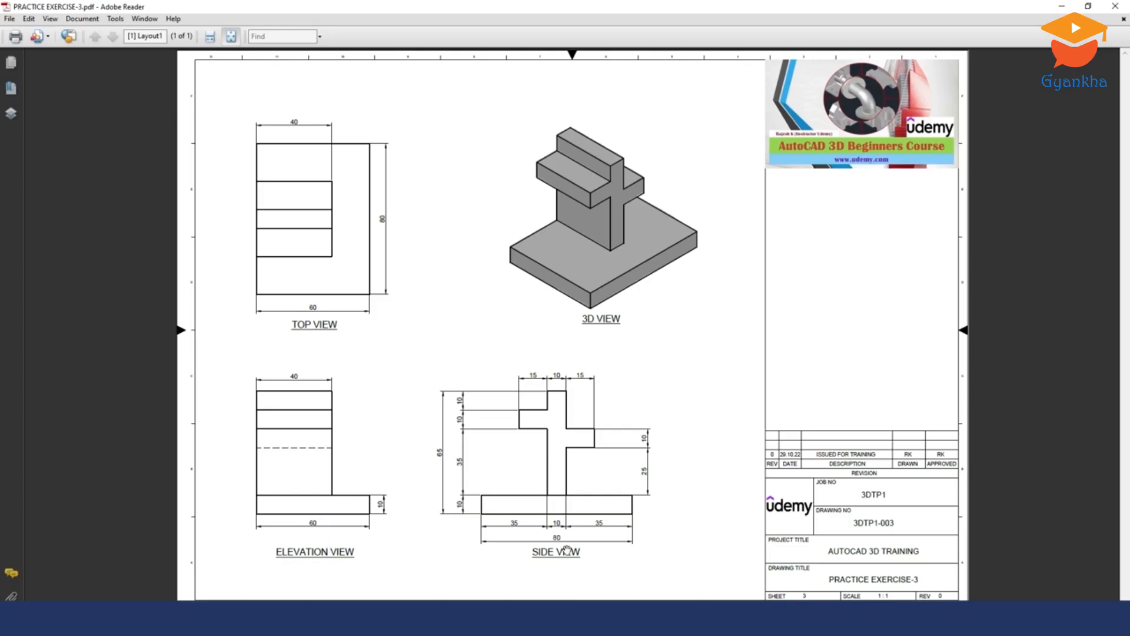
key("alt+Tab")
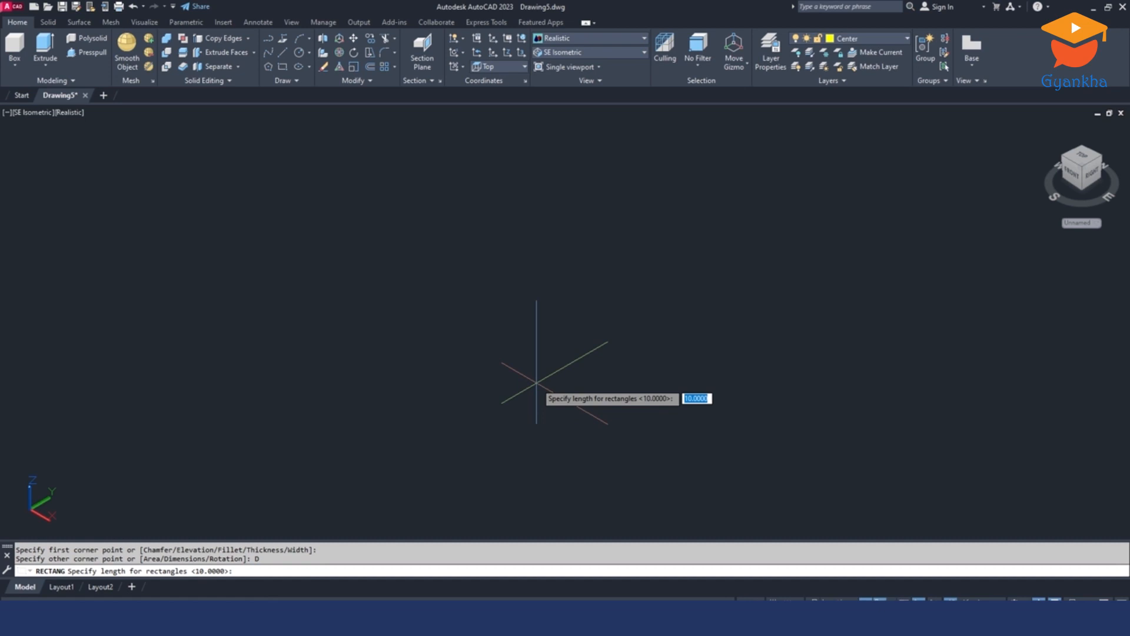
type("60")
key("Return")
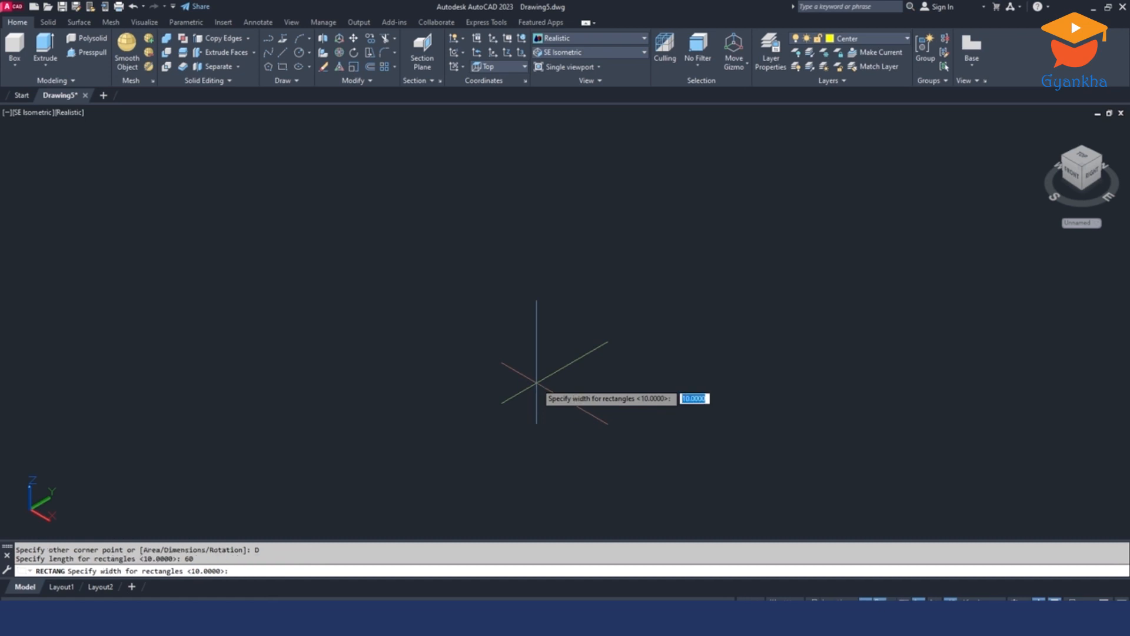
type("60")
key("Return")
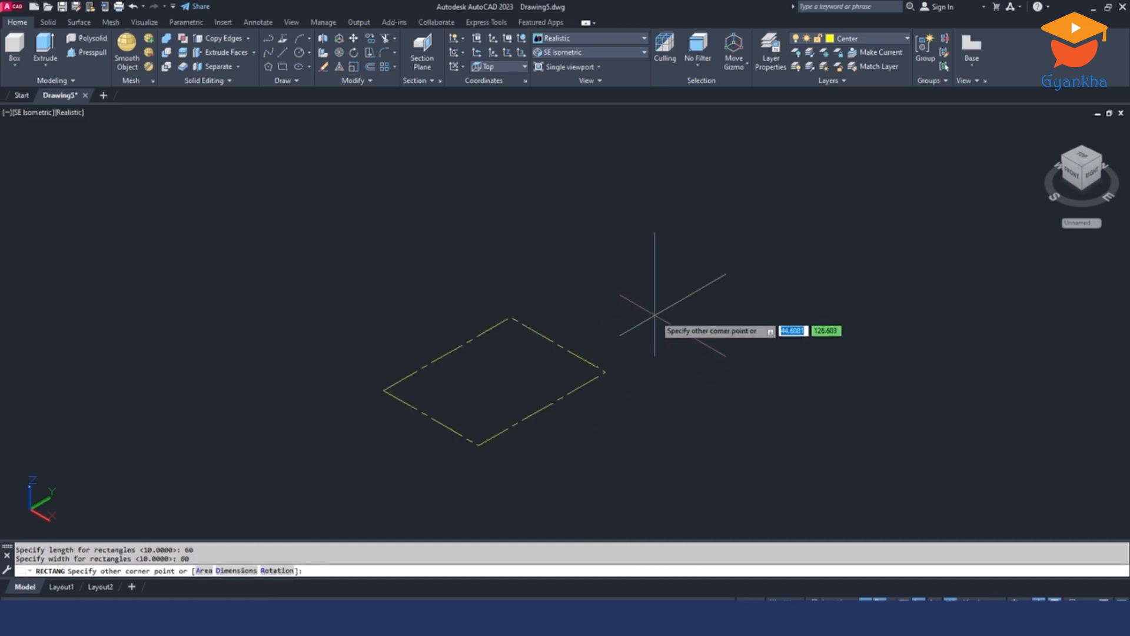
left_click(605, 399)
Move the base rectangle to layer 0 and clear the selection.
left_click(562, 370)
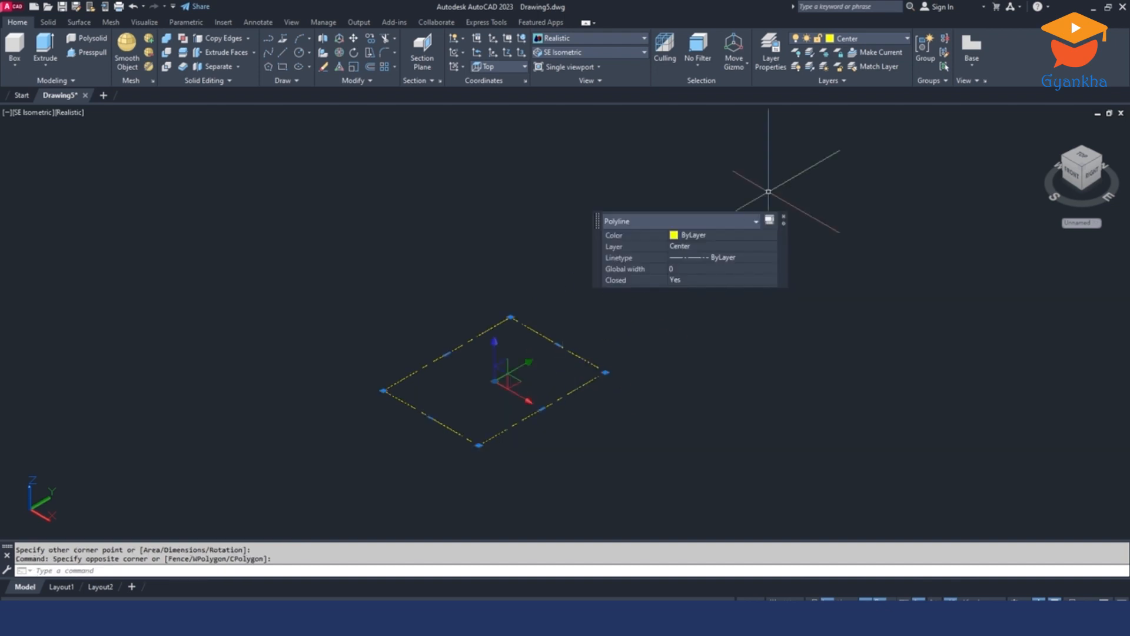
left_click(870, 40)
left_click(870, 52)
left_click(851, 40)
key("Escape")
key("Escape")
key("Escape")
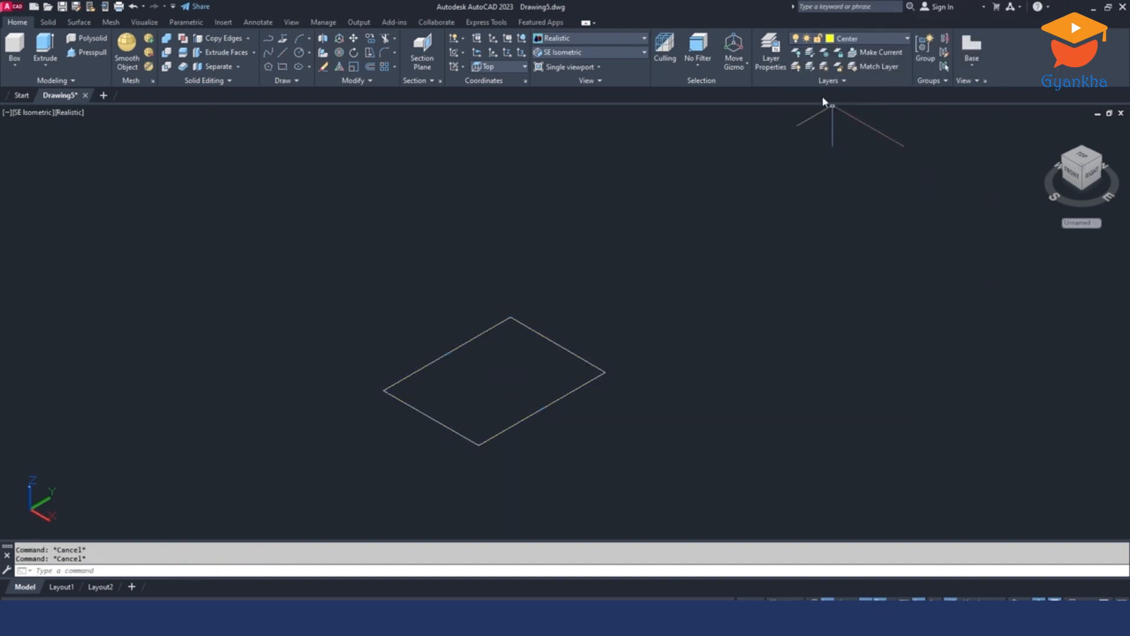
Make layer 0 the current layer, leaving the layer colour unchanged.
left_click(838, 41)
left_click(831, 53)
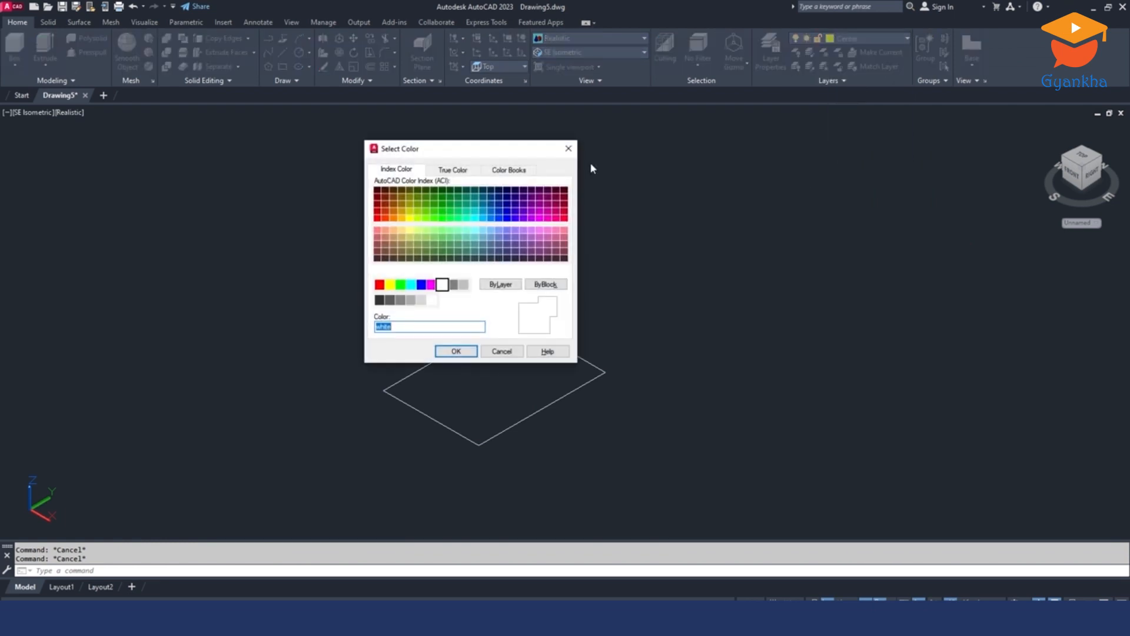
left_click(568, 149)
left_click(884, 38)
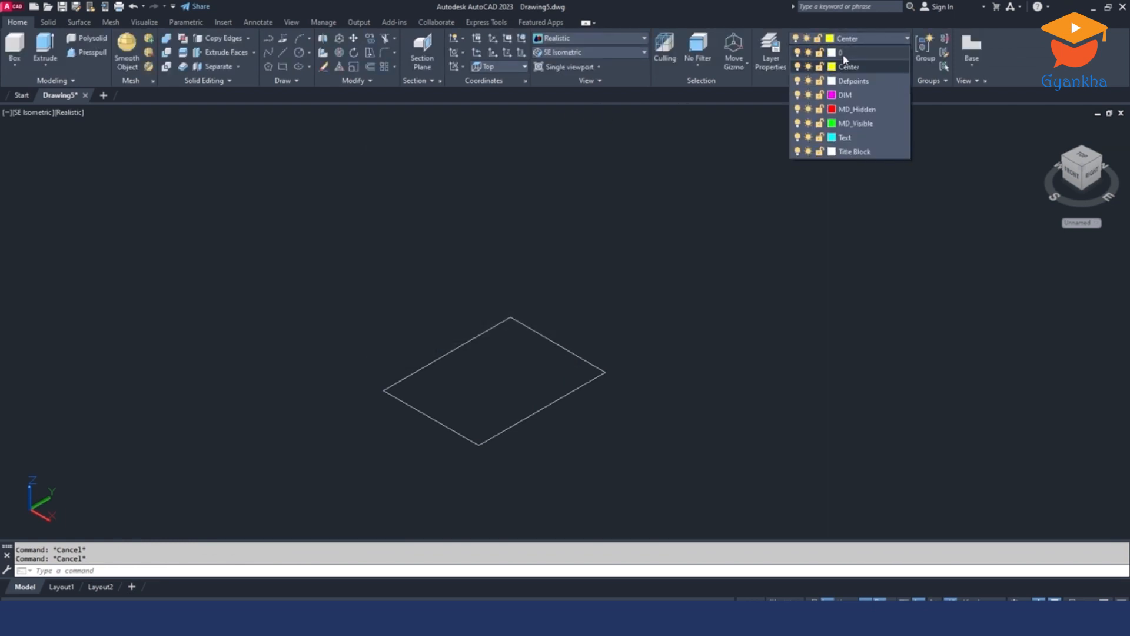
left_click(870, 55)
scroll(554, 412, "up", 2)
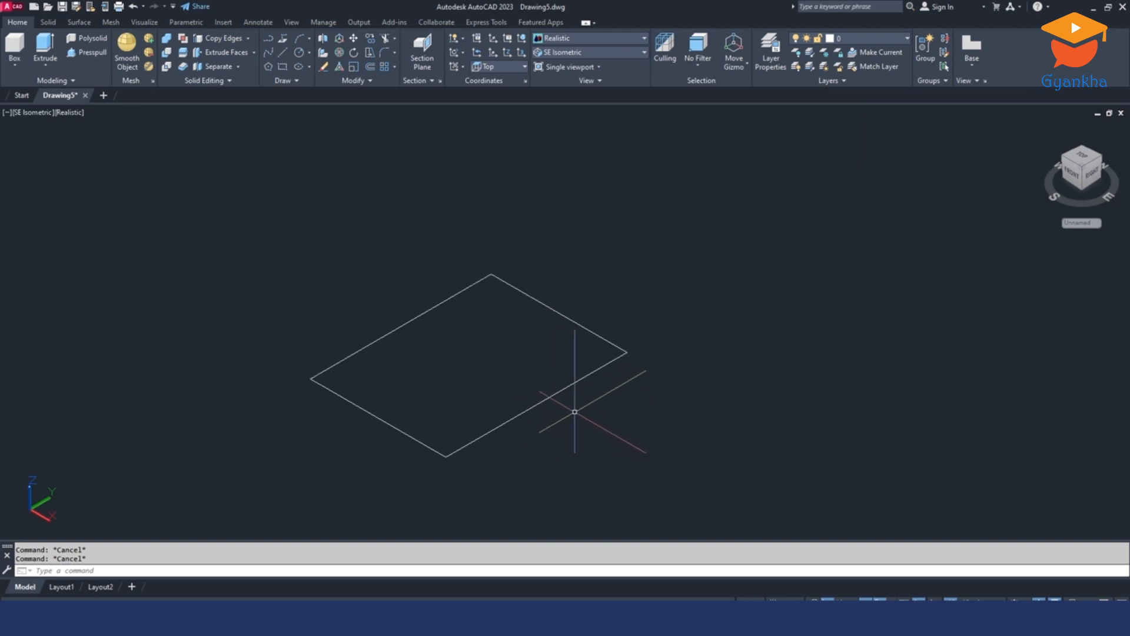
Check the base thickness in the PDF and extrude the base rectangle to a height of 10.
key("alt+Tab")
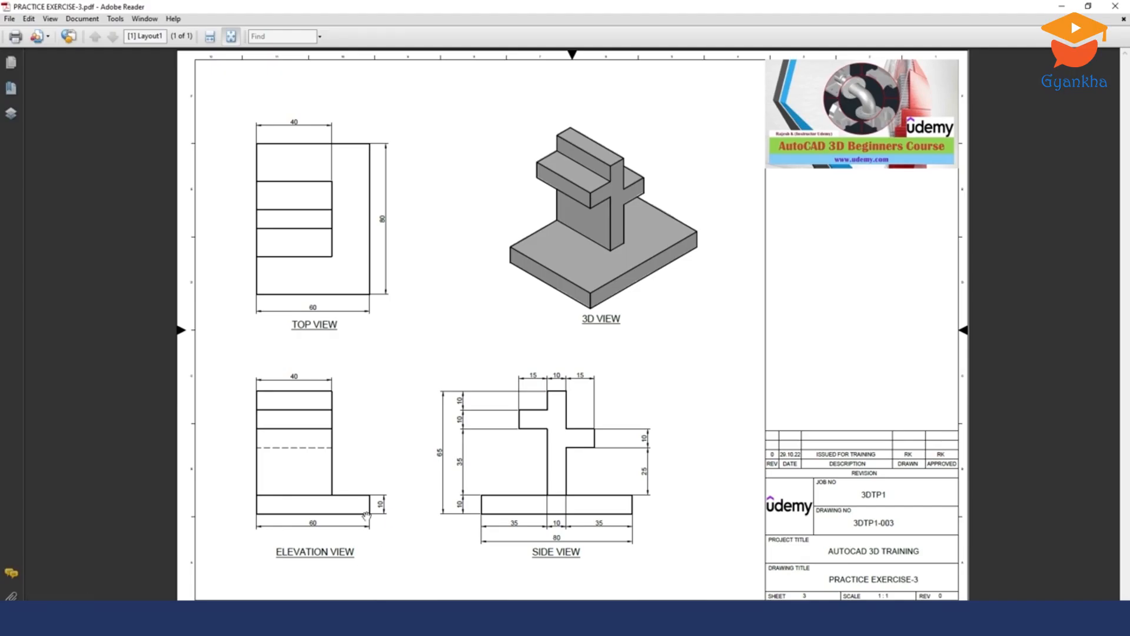
key("alt+Tab")
left_click(504, 418)
left_click(256, 267)
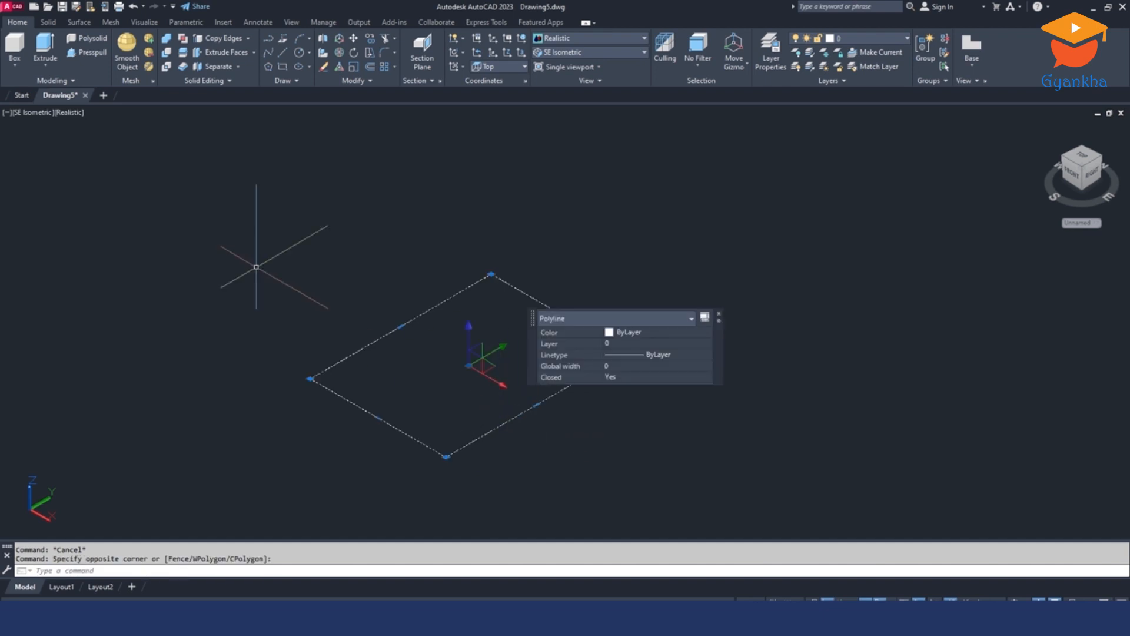
left_click(46, 64)
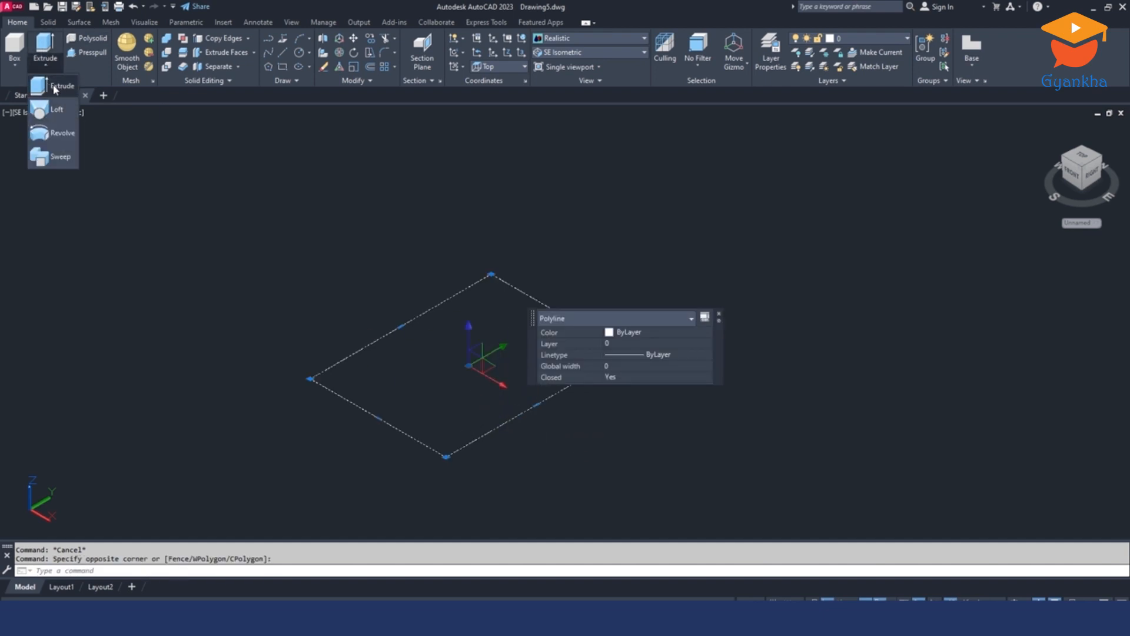
left_click(54, 87)
type("1")
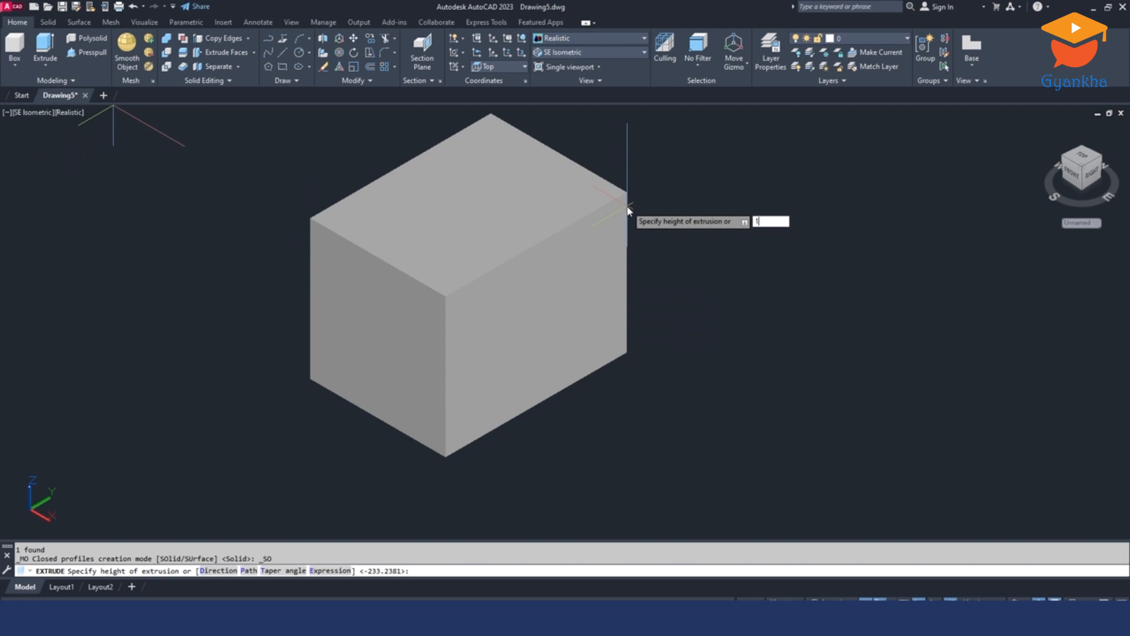
type("0")
key("Return")
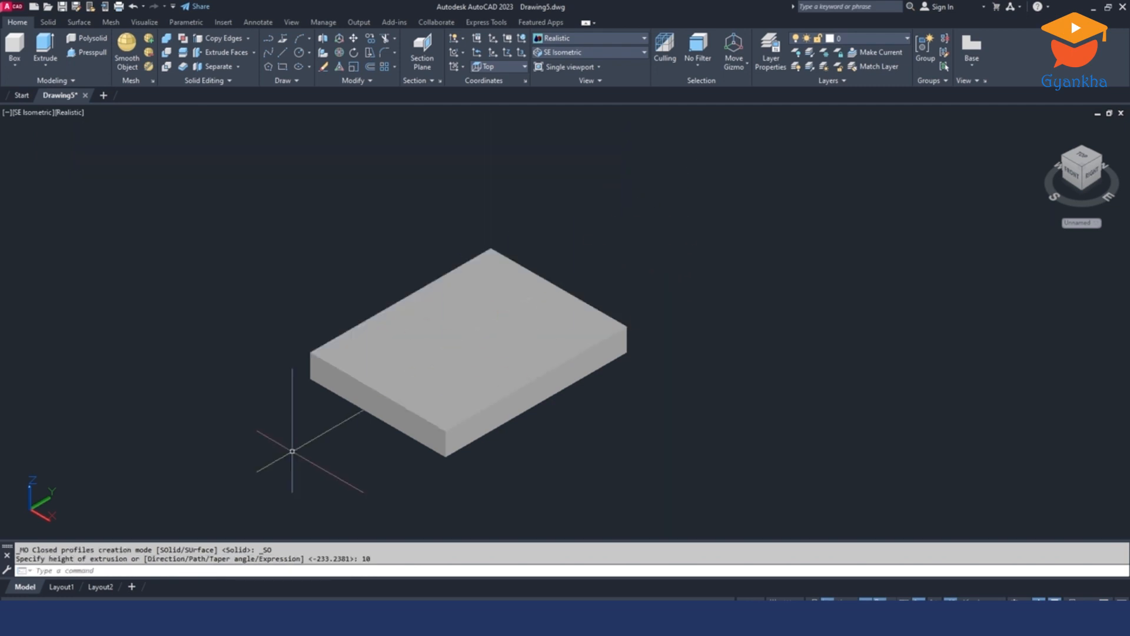
Consult the side view in the PRACTICE EXERCISE-3 PDF and set the UCS to Right.
left_click(312, 622)
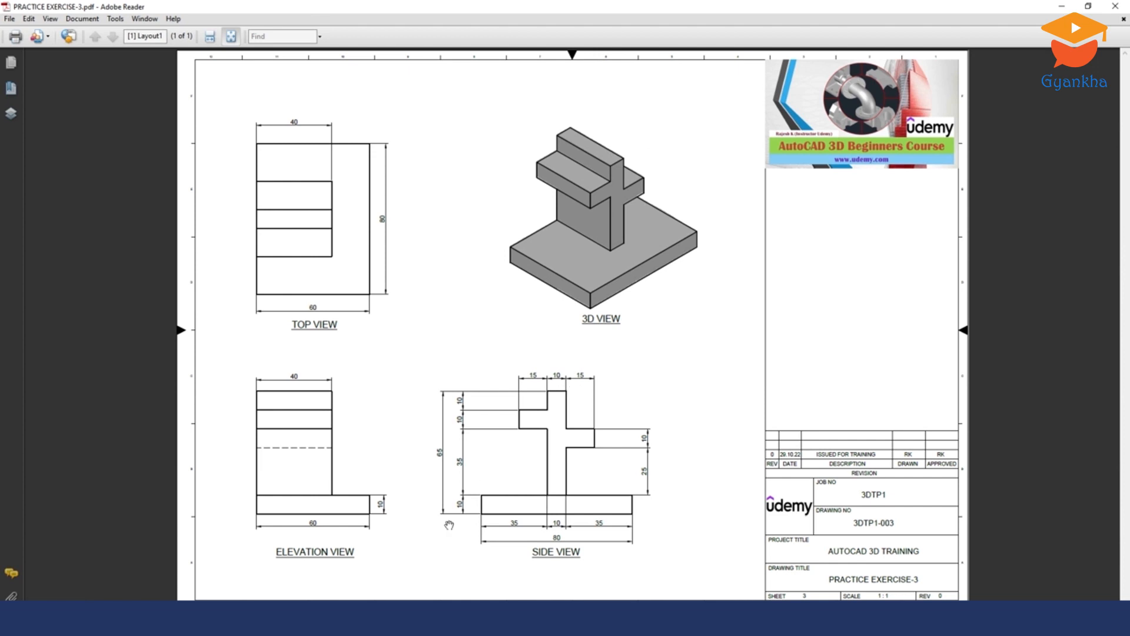
left_click(400, 621)
middle_click_drag(407, 185, 371, 188)
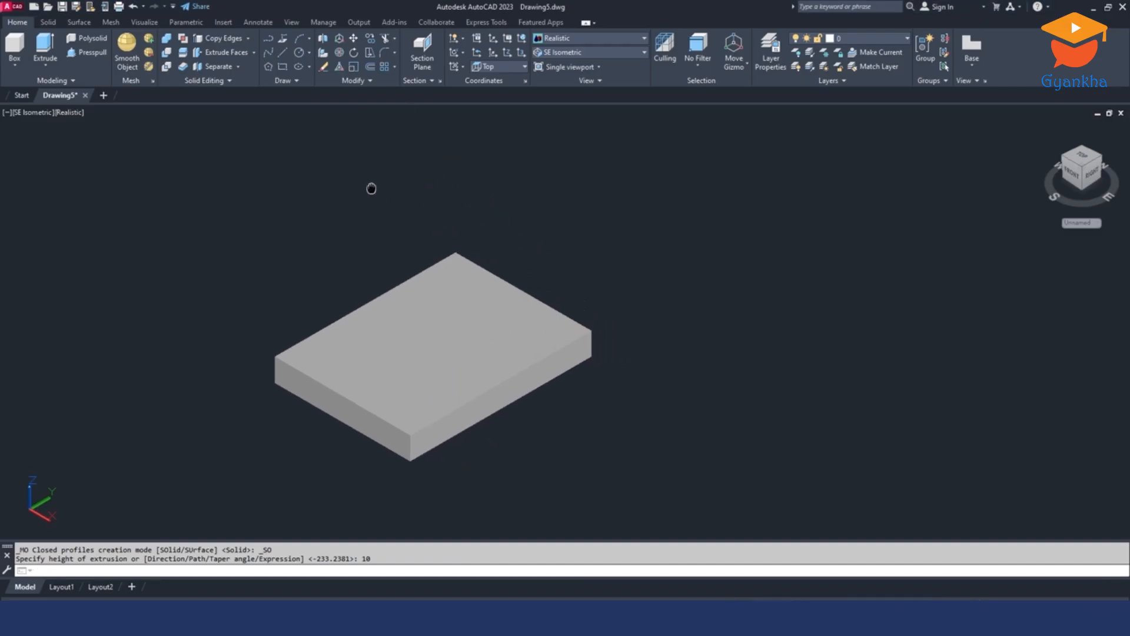
left_click(499, 69)
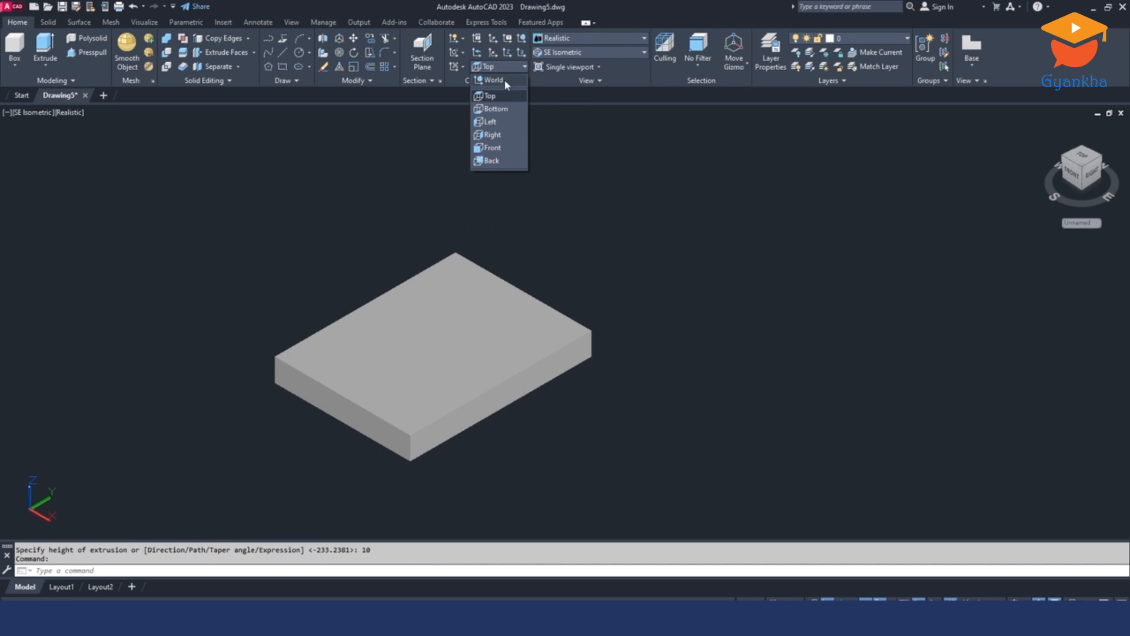
left_click(493, 136)
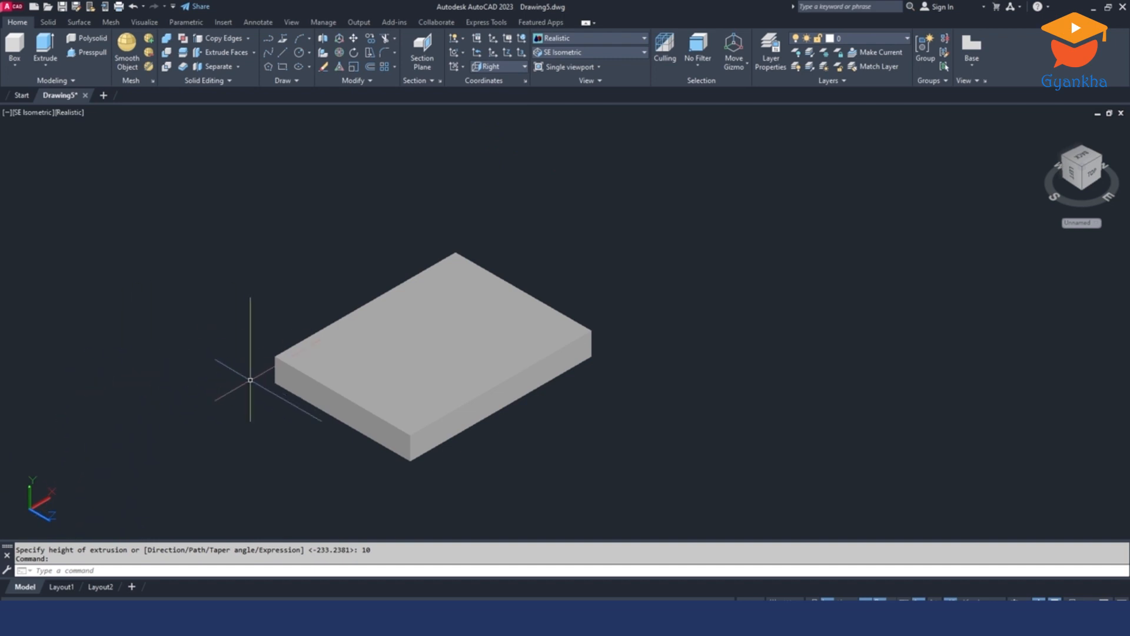
Following the PDF side view, start a polyline beside the base plate with a 25-long vertical segment upward.
left_click(252, 569)
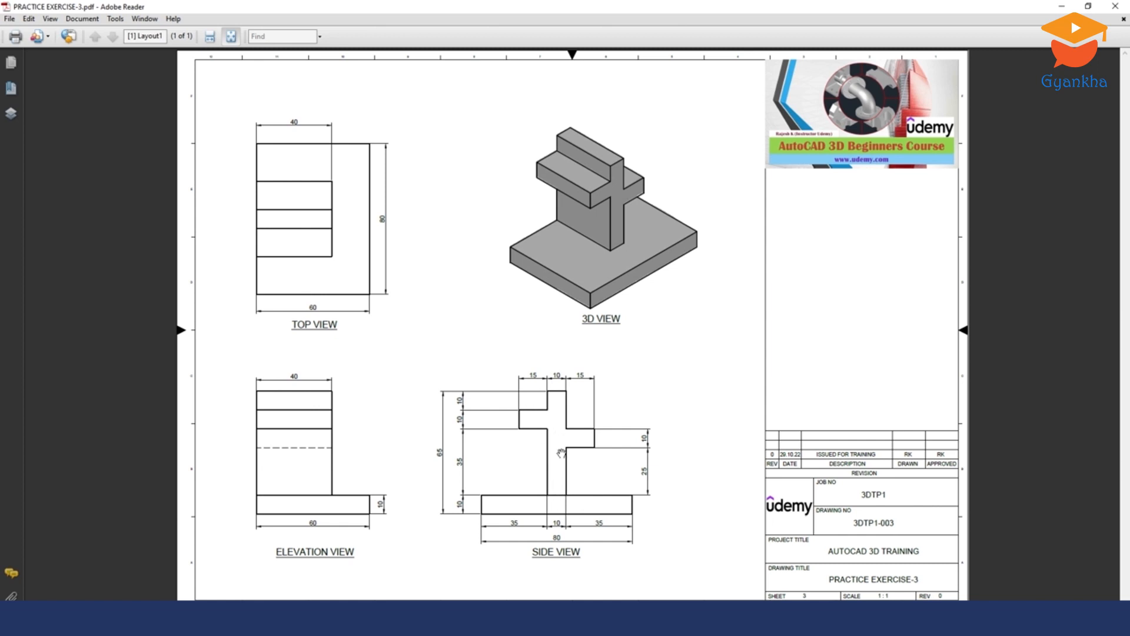
key("alt+Tab")
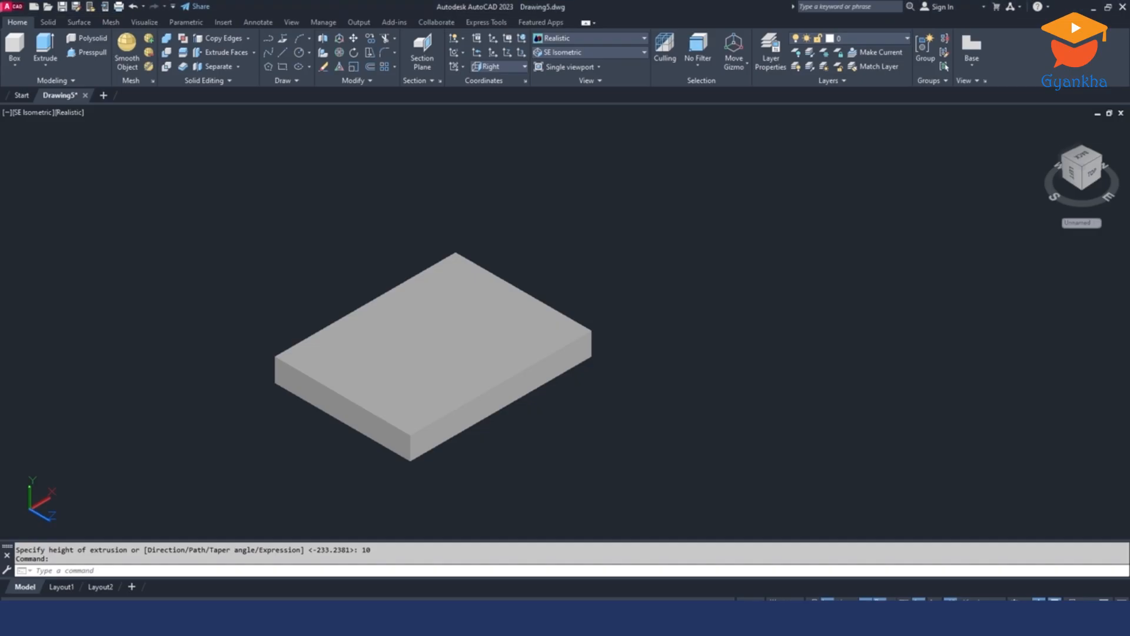
left_click(267, 37)
middle_click_drag(652, 259, 598, 260)
left_click(669, 282)
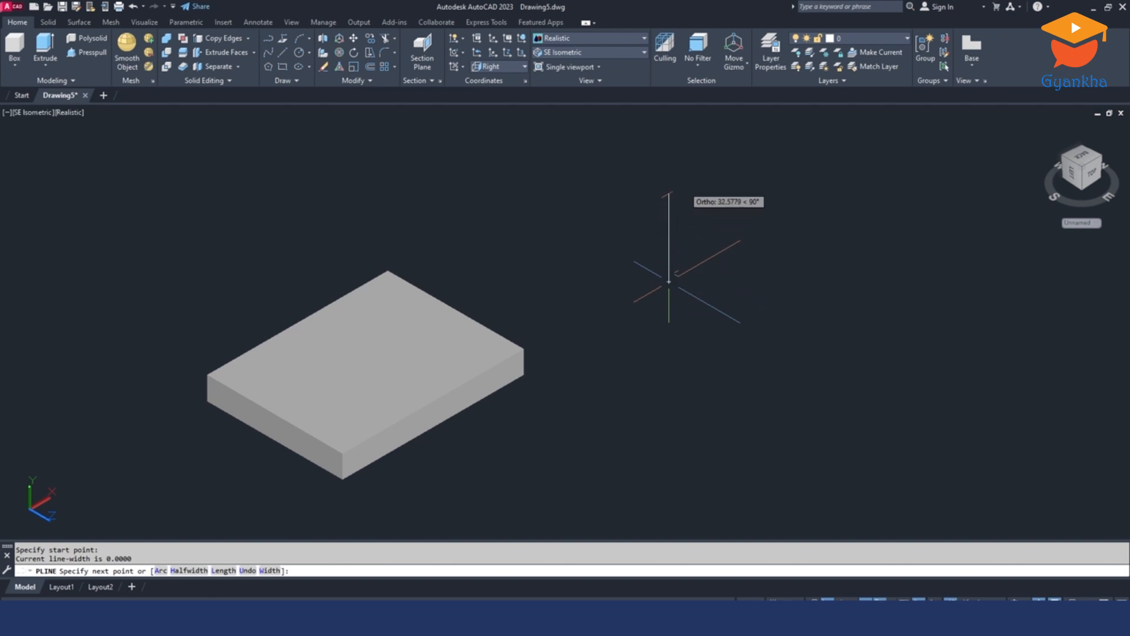
type("2")
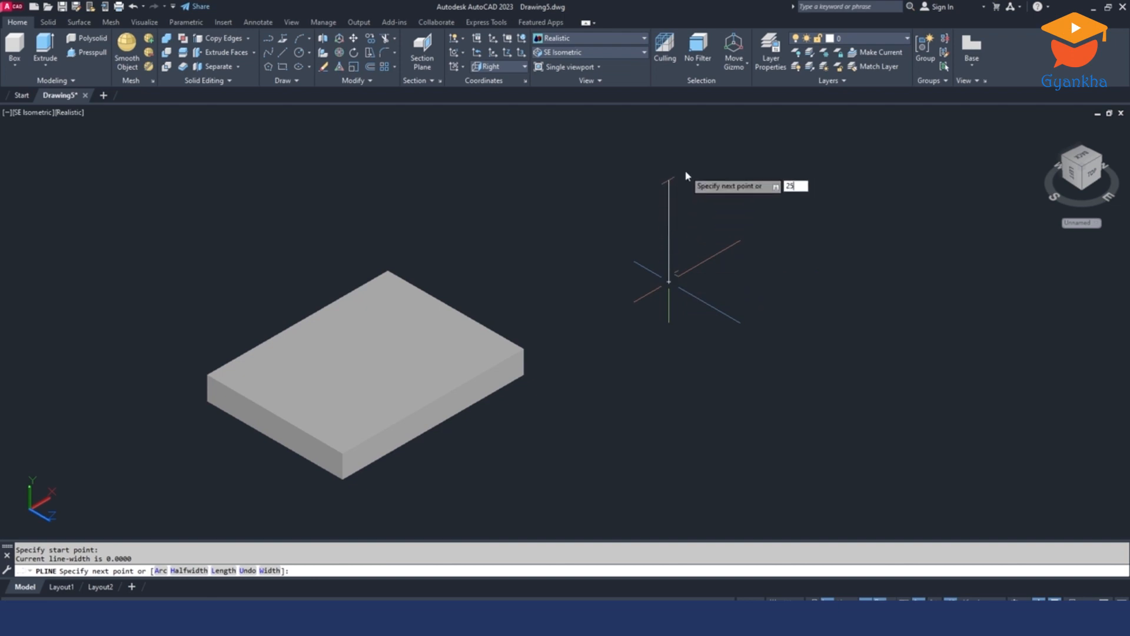
type("5")
key("Return")
middle_click_drag(671, 177, 574, 277)
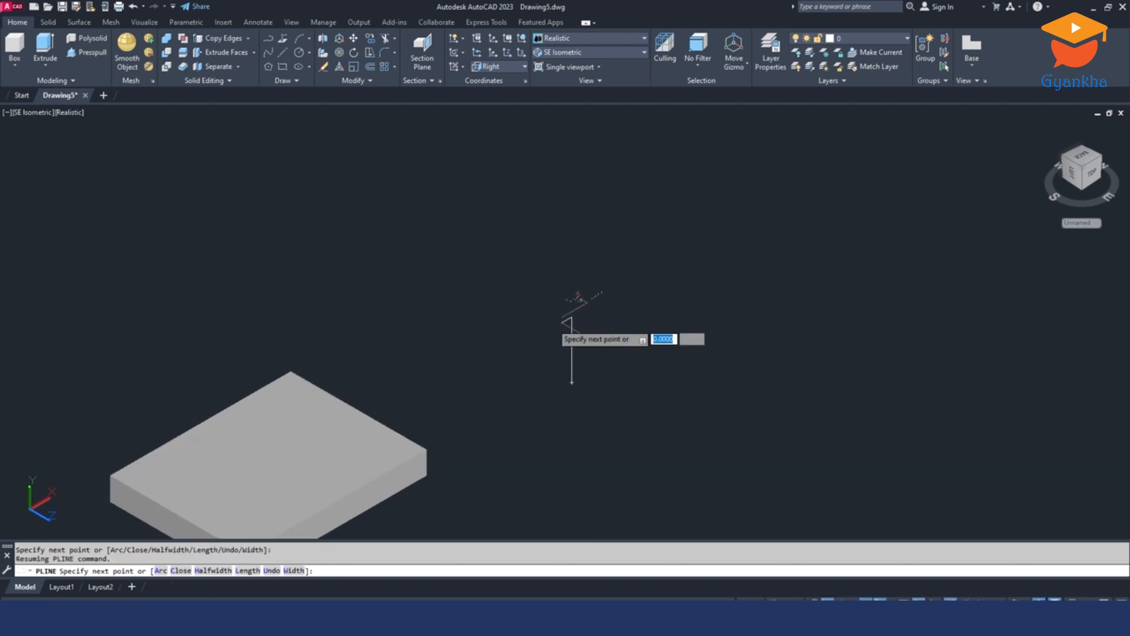
Following the PDF side view, continue the polyline with the first arm of the cross: 15 outward, 10 up and 15 back.
left_click(290, 617)
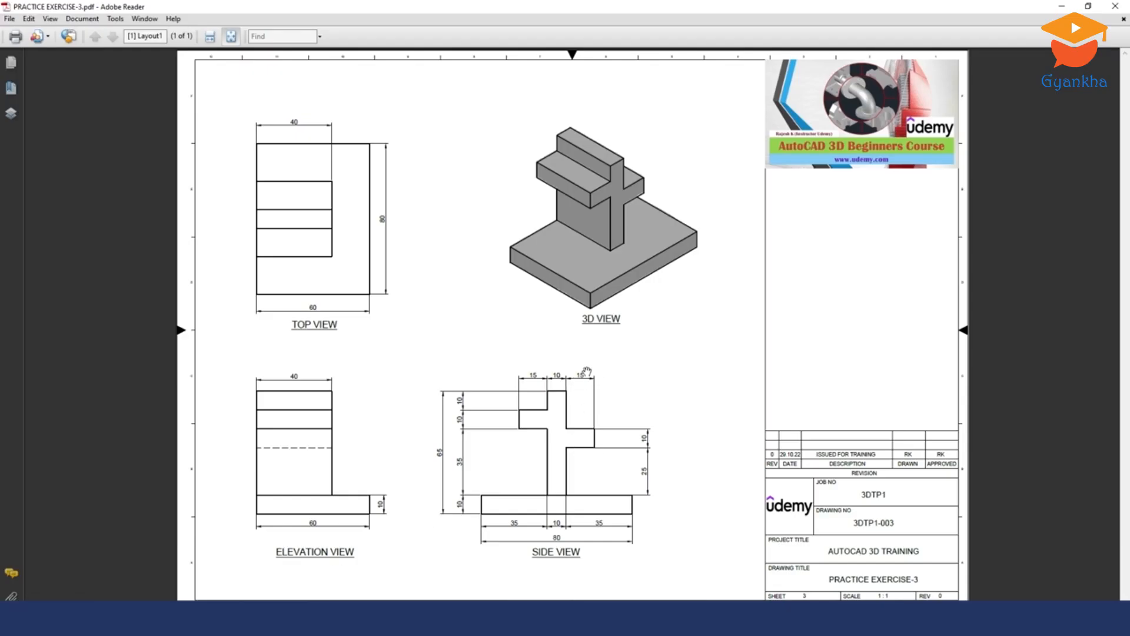
left_click(241, 616)
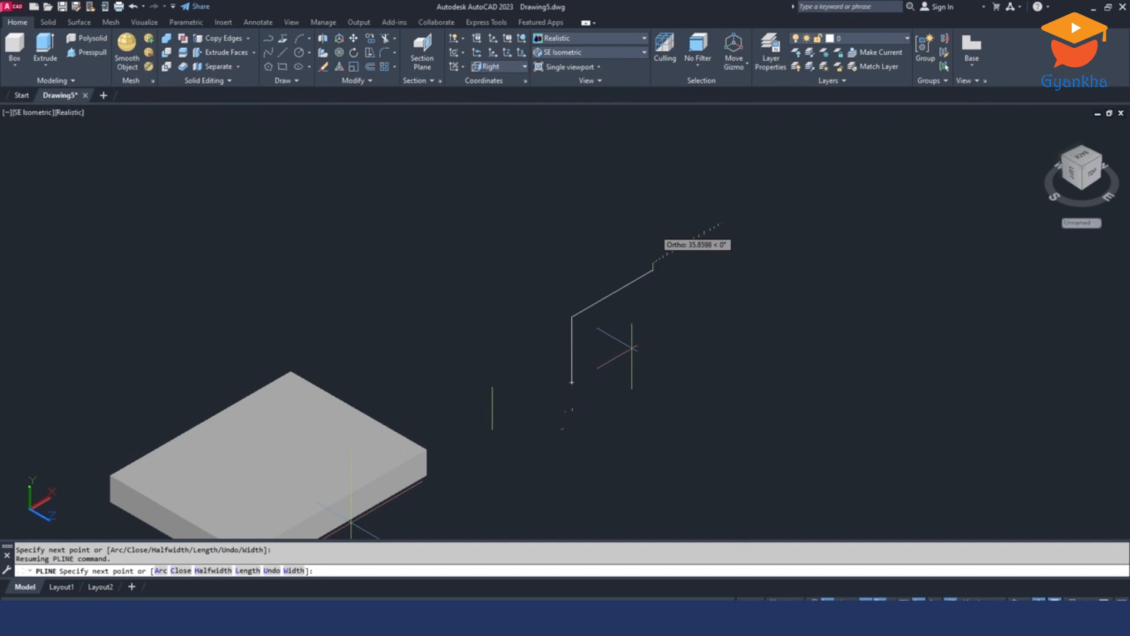
type("15")
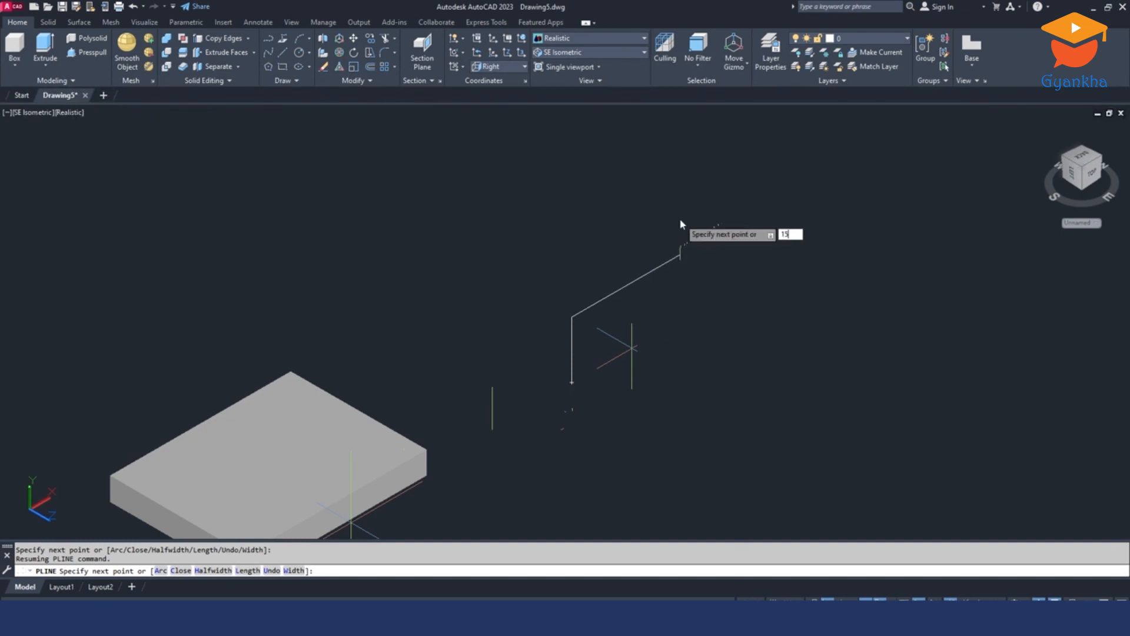
key("Return")
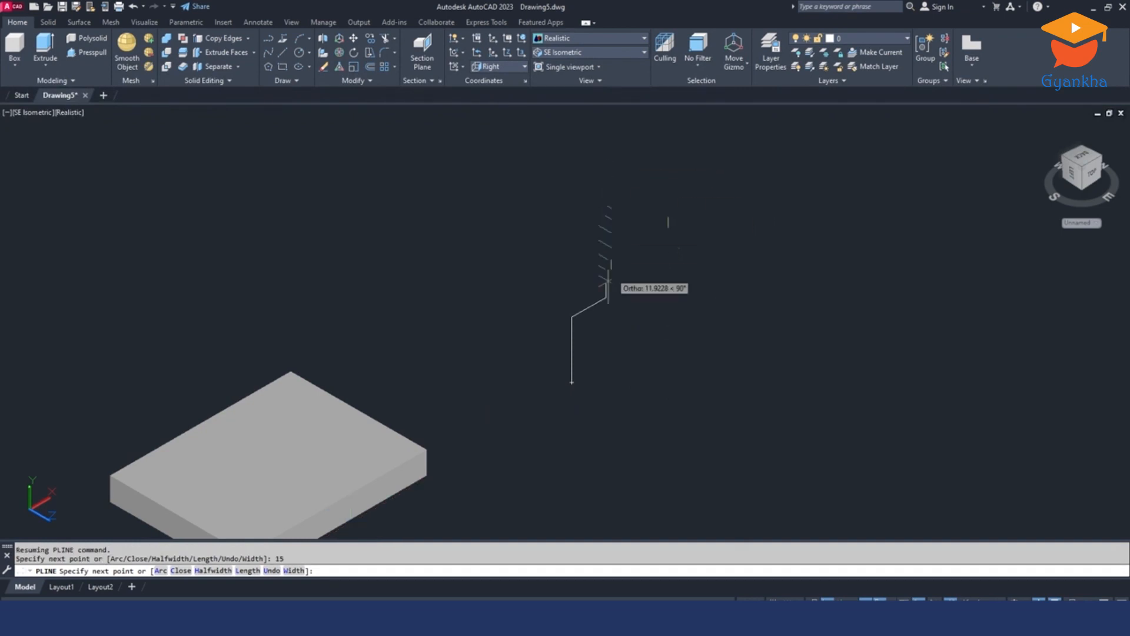
key("alt+Tab")
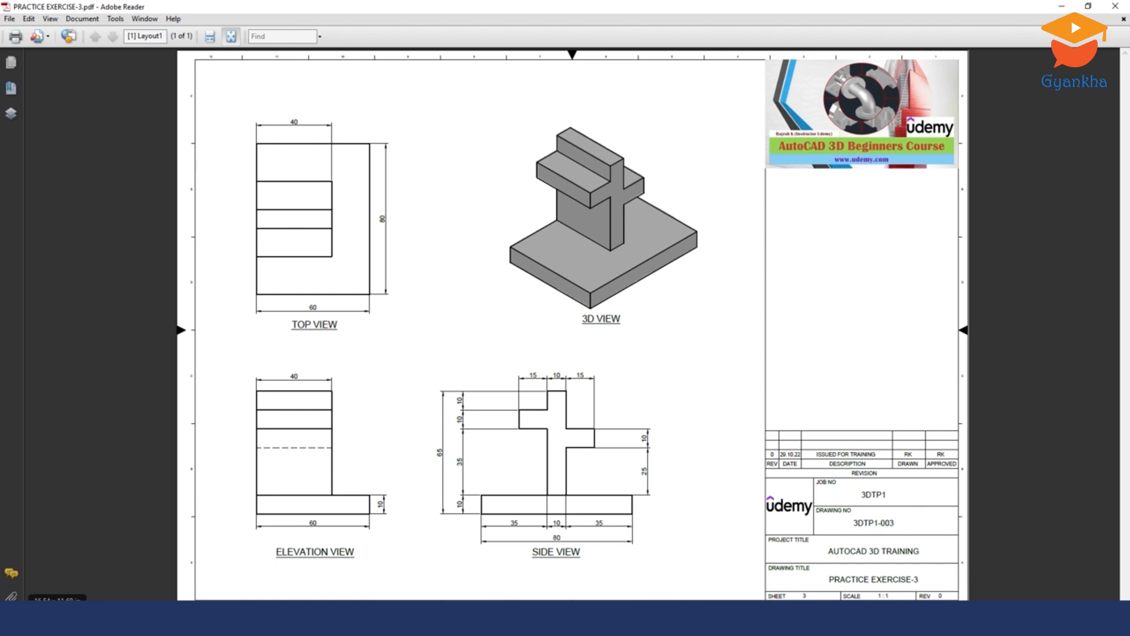
key("alt+Tab")
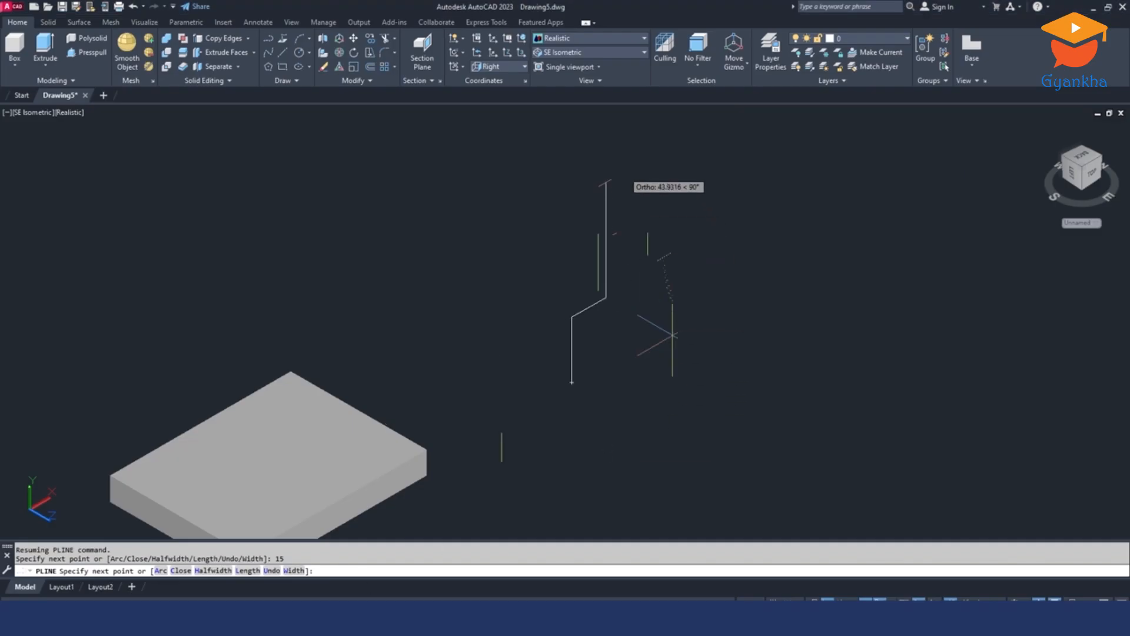
type("10")
key("Return")
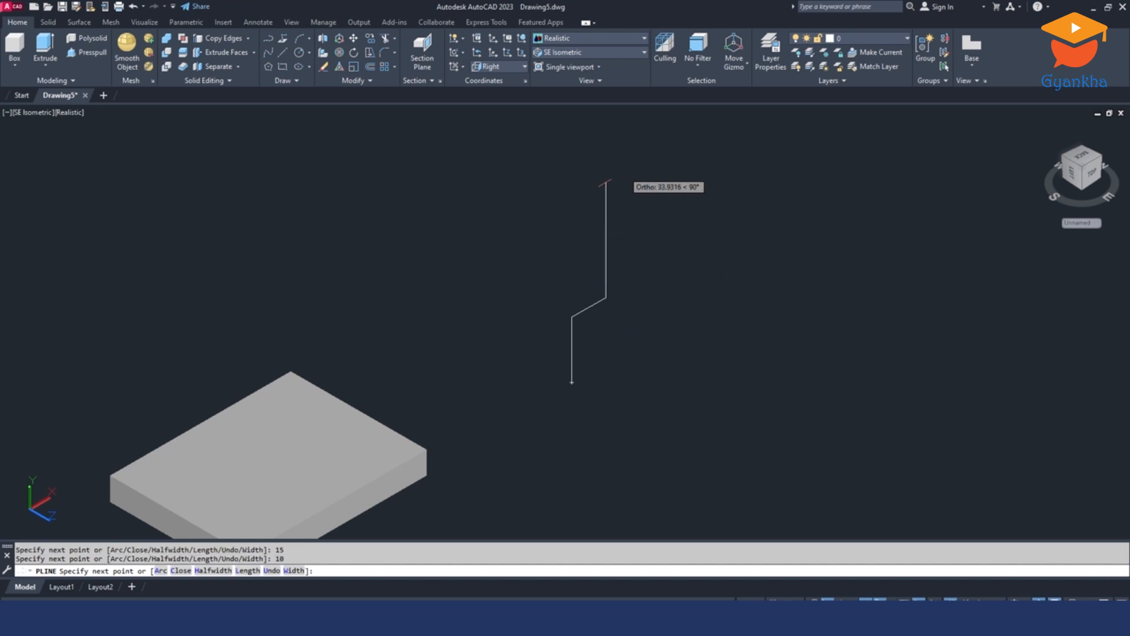
type("15")
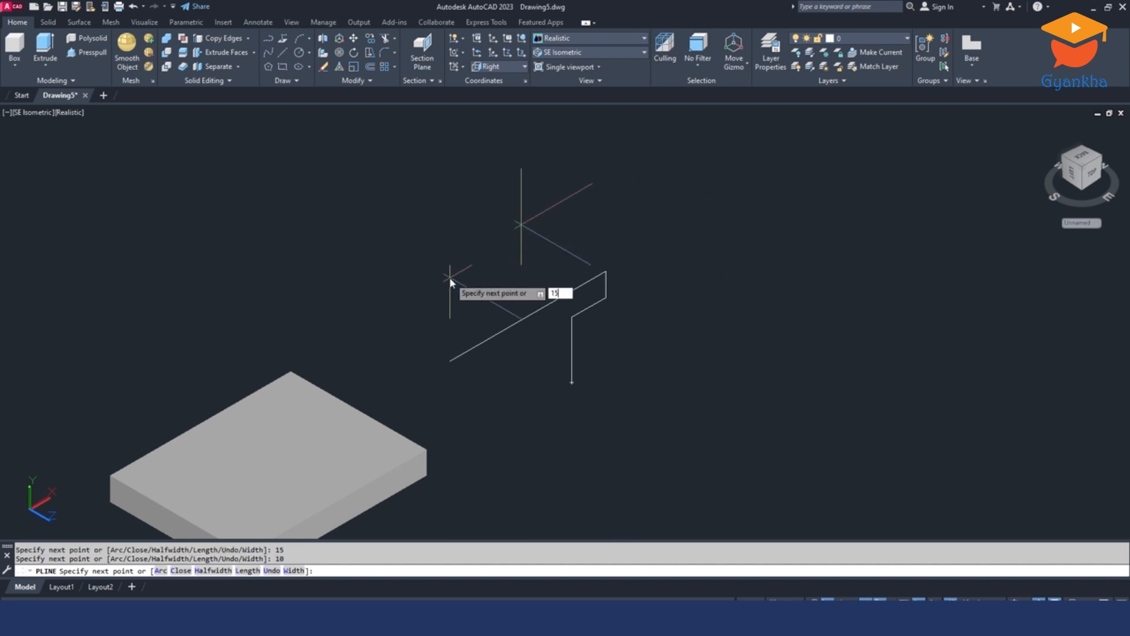
key("Return")
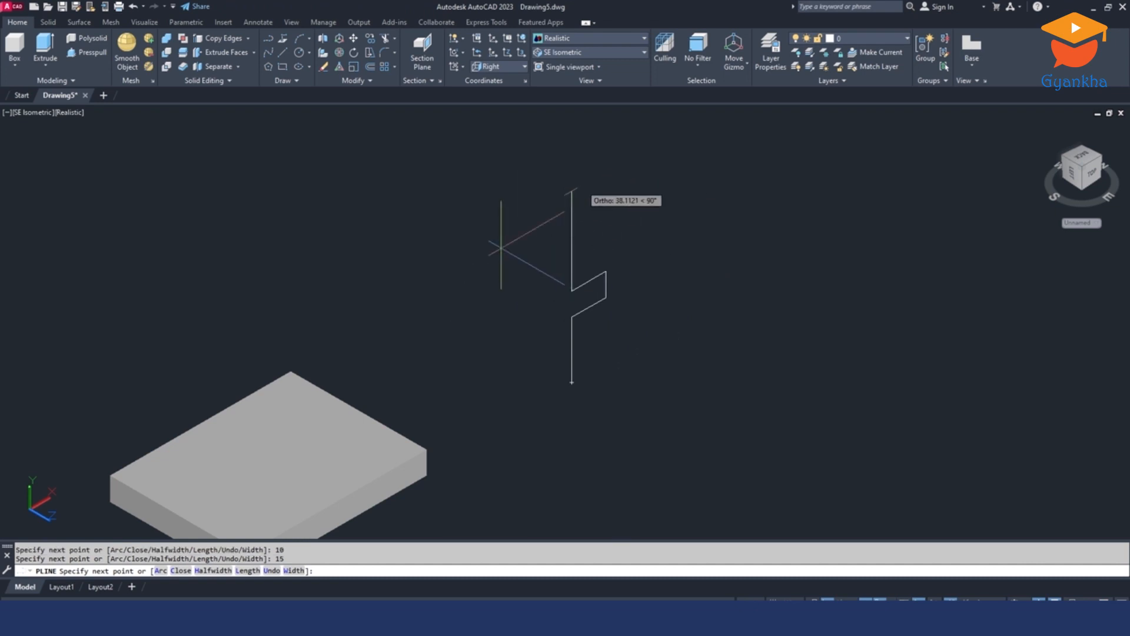
Check the PDF side view and draw the head of the cross: 20 up, 10 across and 10 down.
left_click(370, 615)
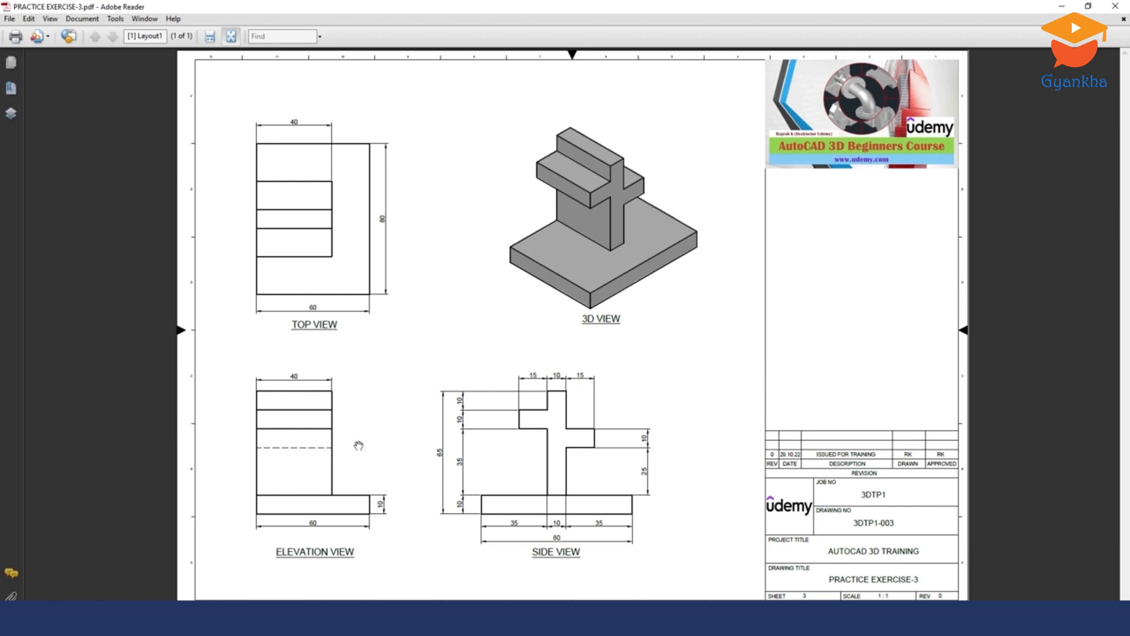
key("alt+Tab")
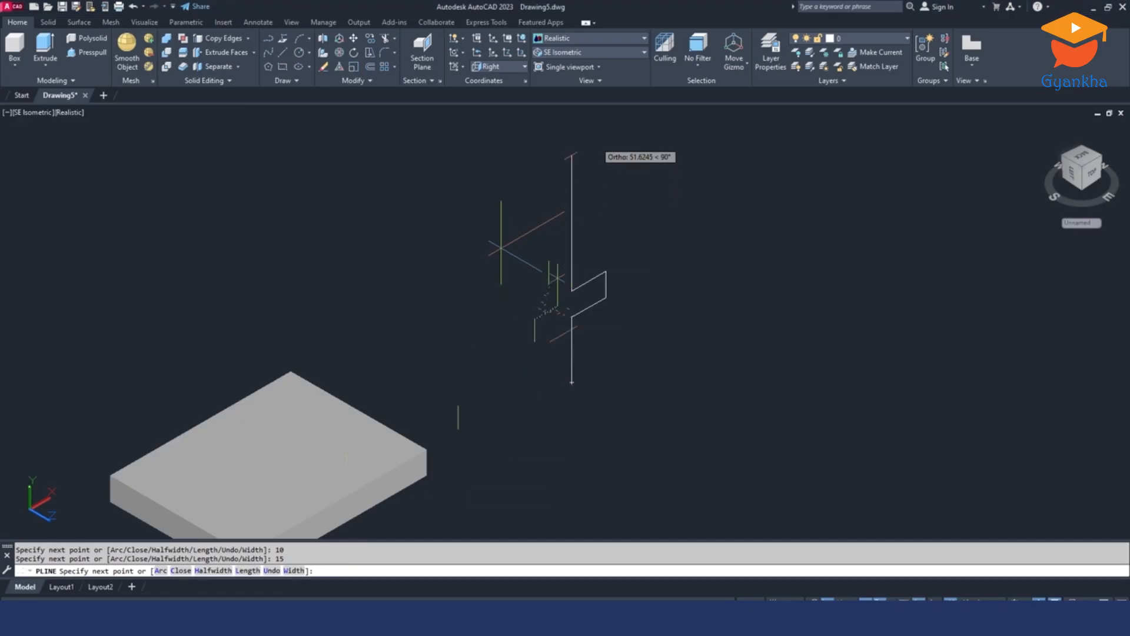
type("20")
key("Return")
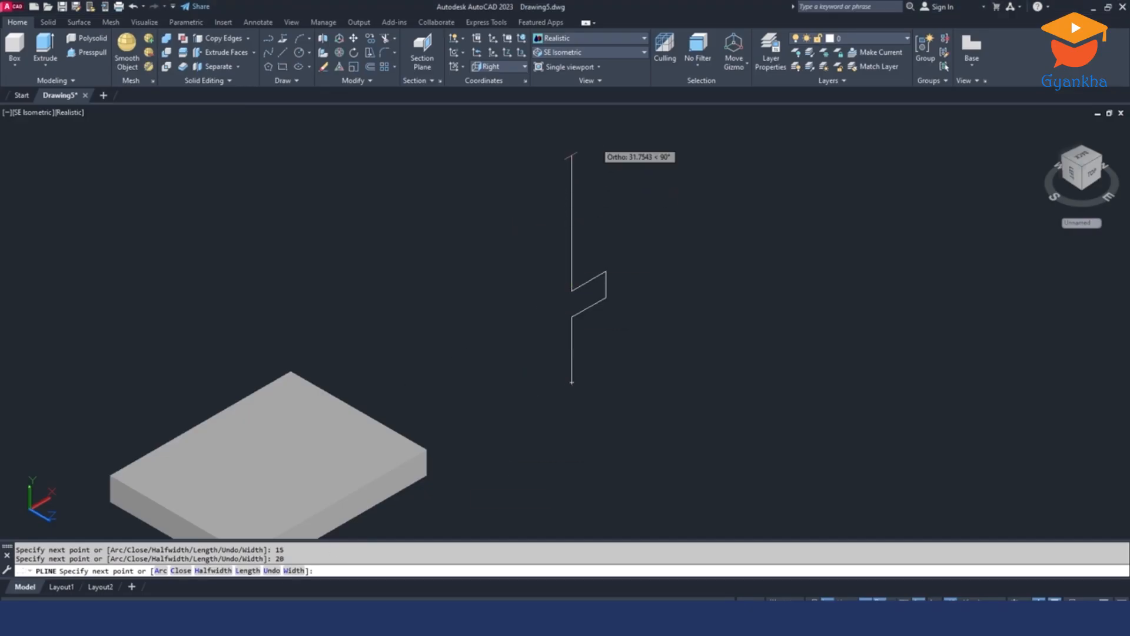
key("alt+Tab")
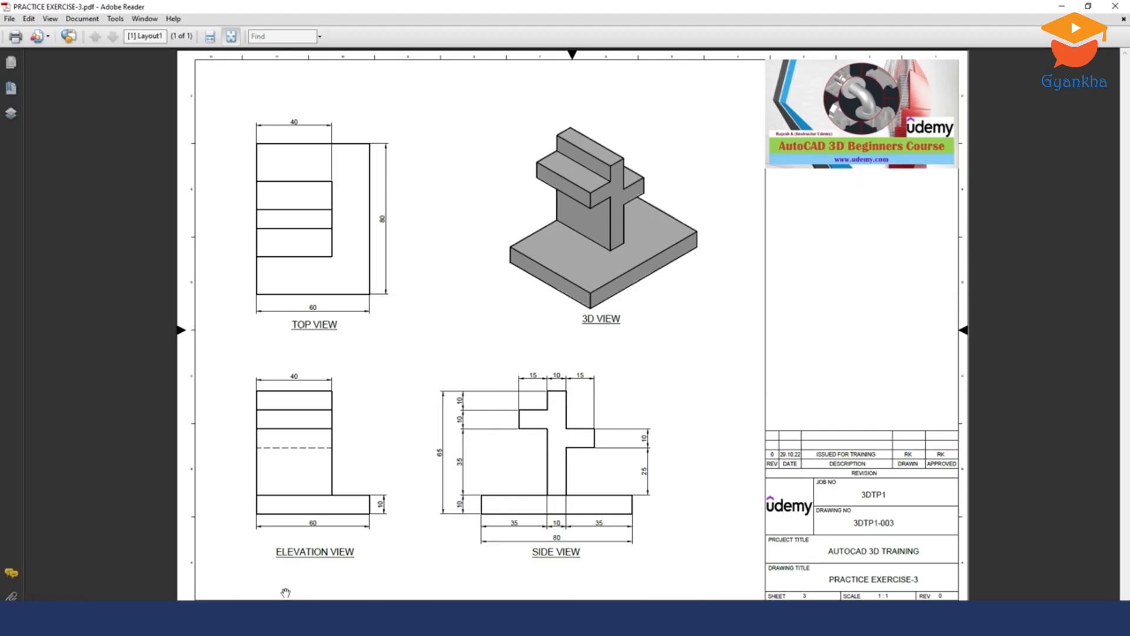
key("alt+Tab")
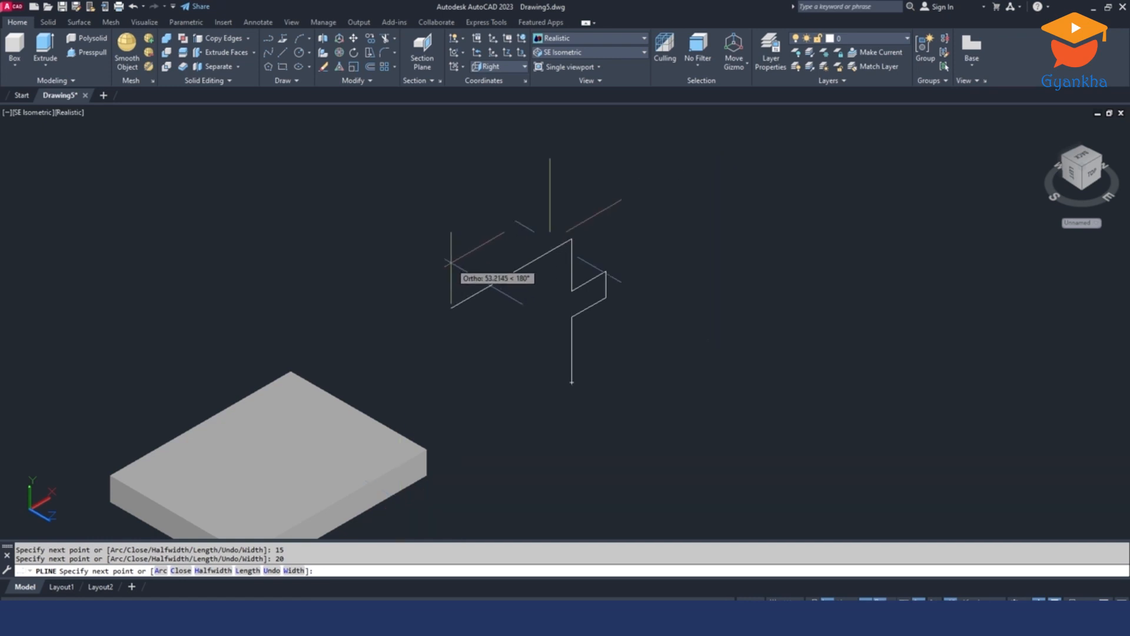
type("10")
key("Return")
type("10")
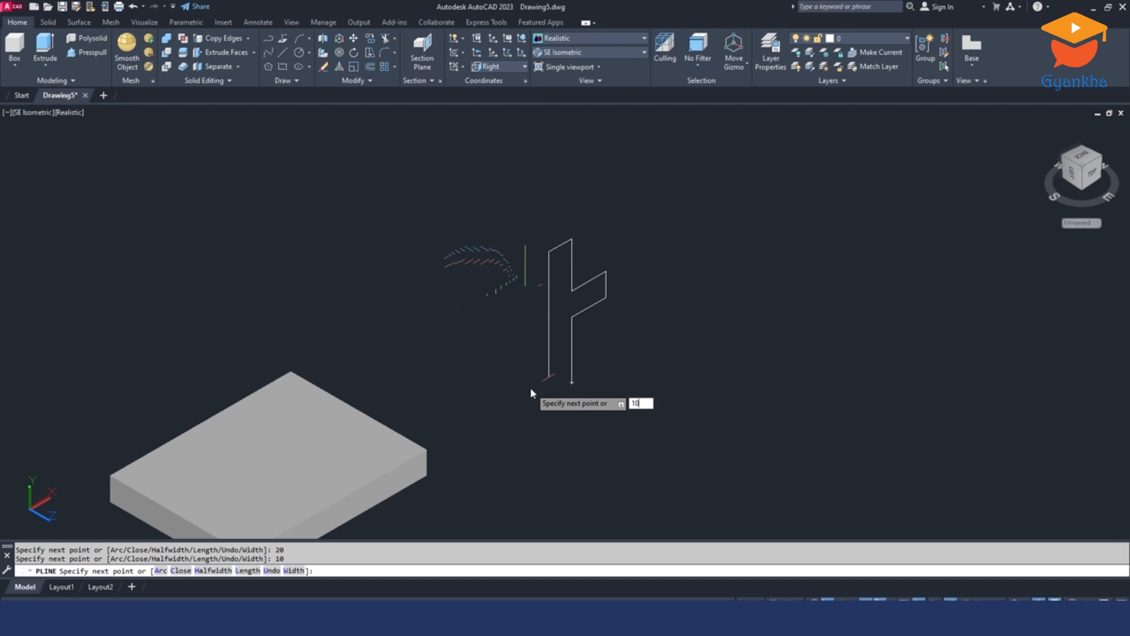
key("Return")
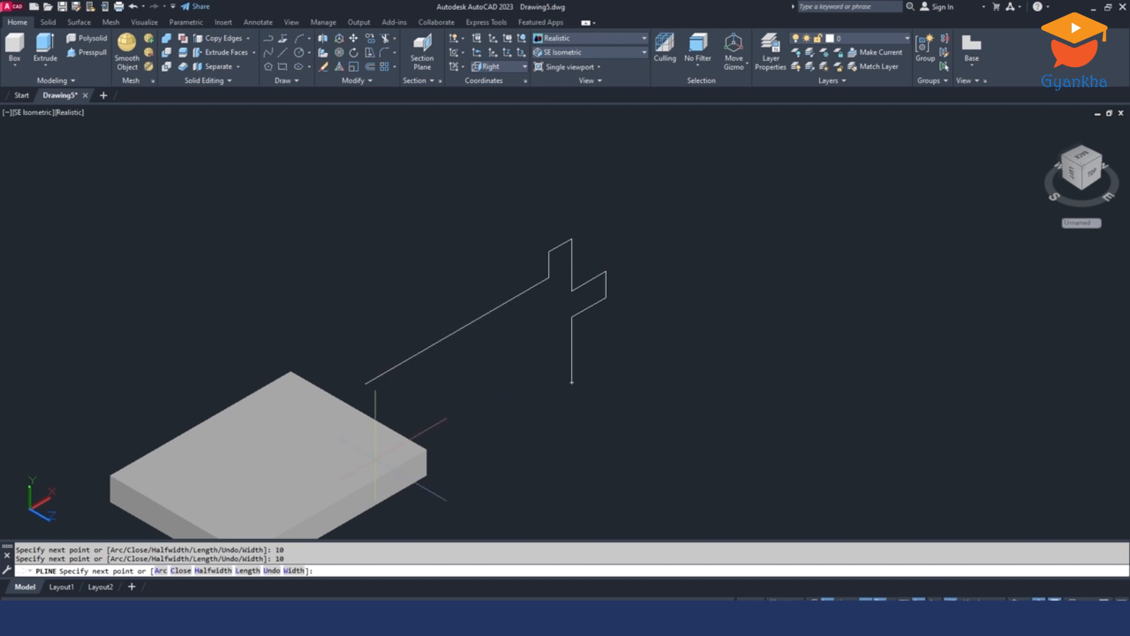
Draw the opposite arm of the cross from the PDF side view: 15 outward, 10 down and 15 back toward the stem.
key("alt+Tab")
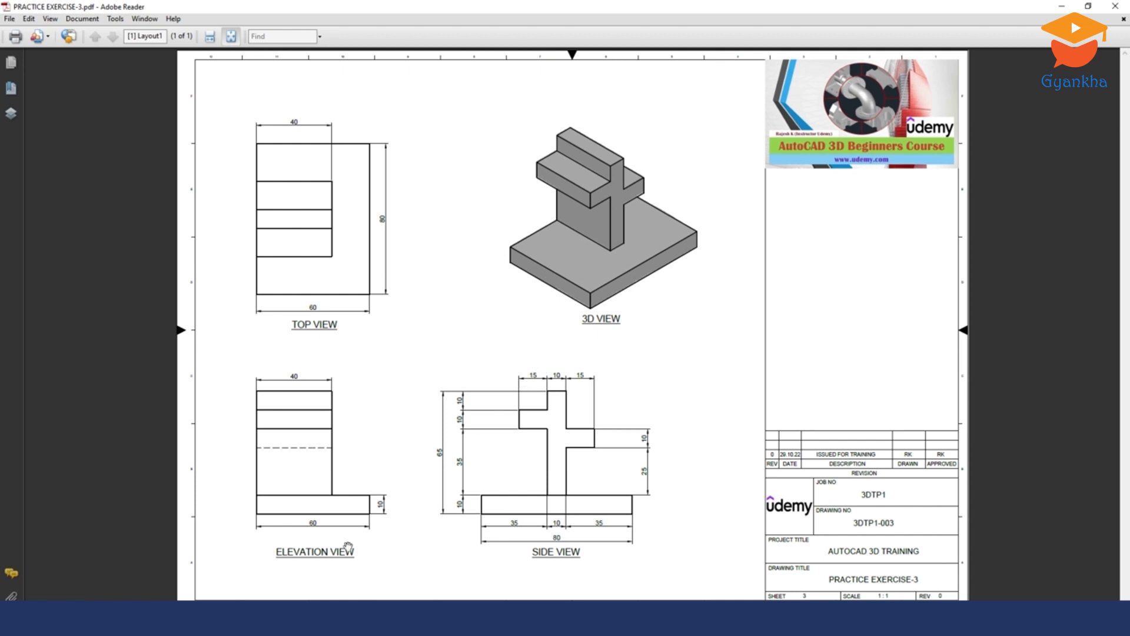
key("alt+Tab")
type("15")
key("Return")
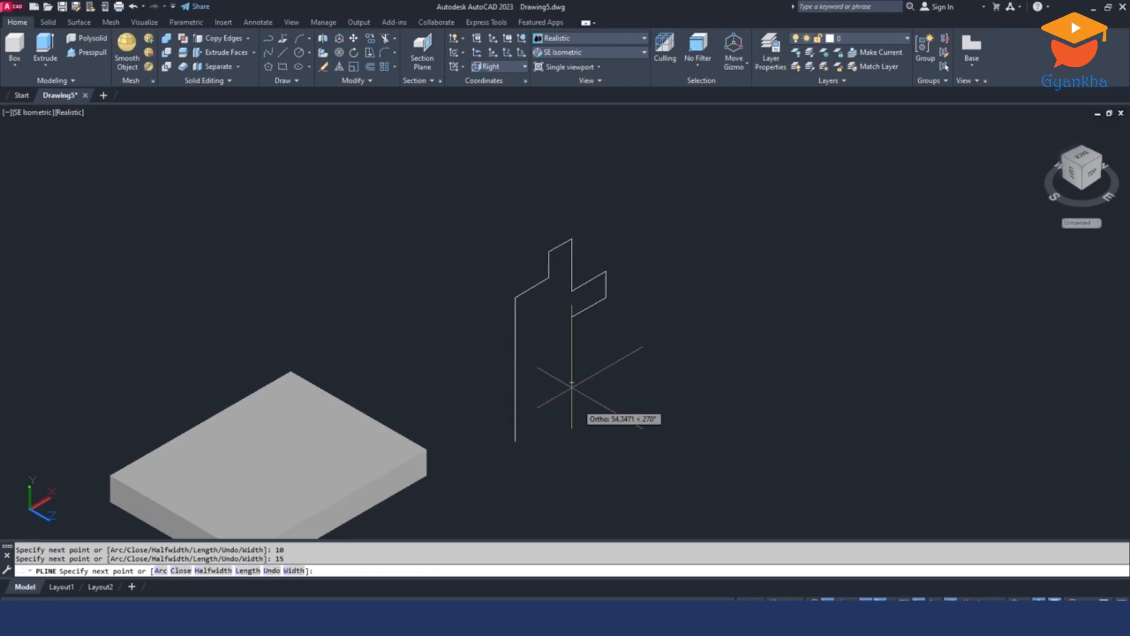
type("1")
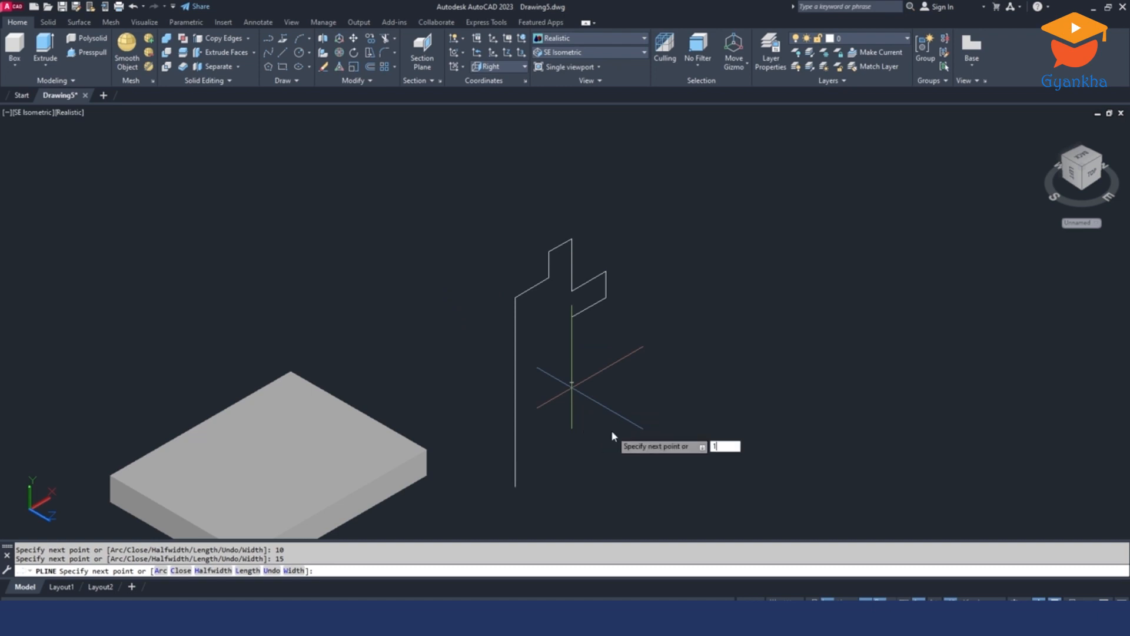
type("0")
key("Return")
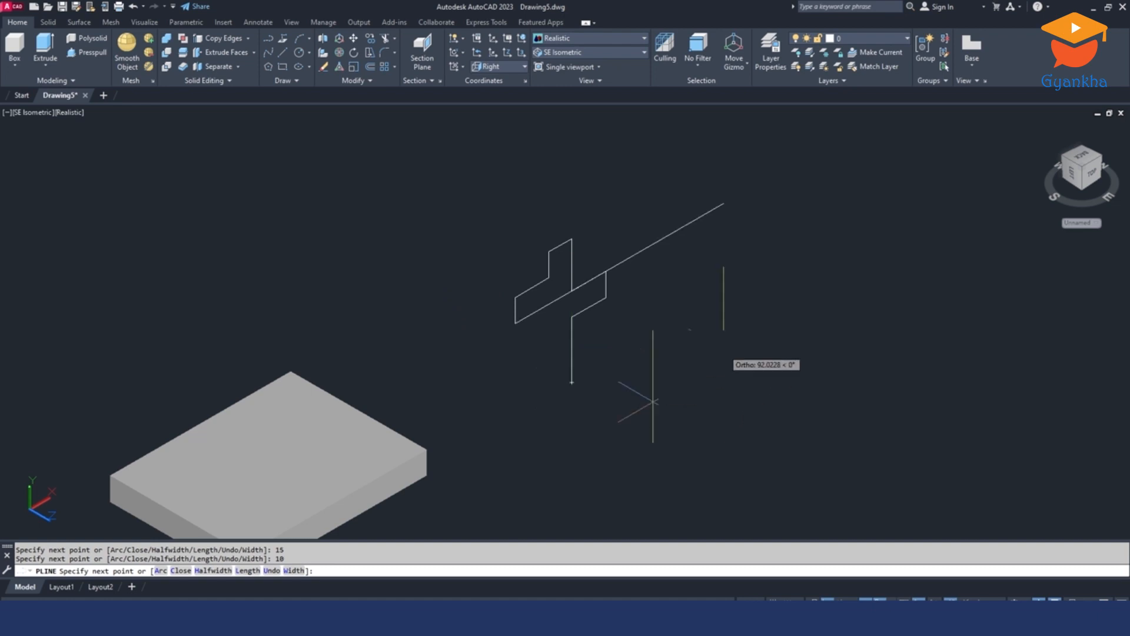
key("alt+Tab")
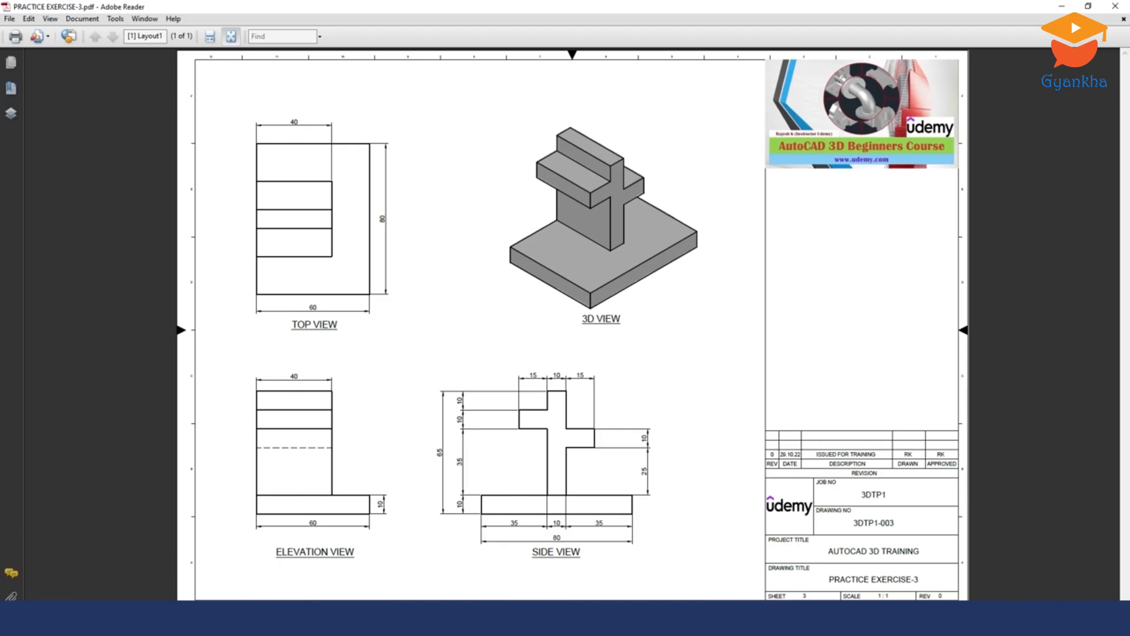
key("alt+Tab")
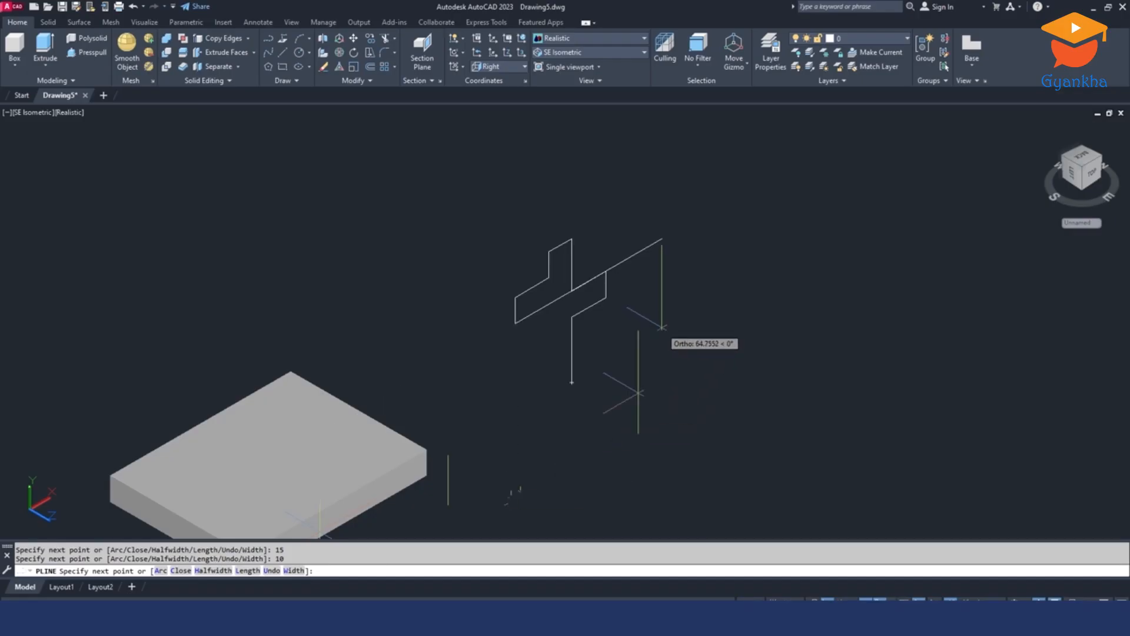
type("15")
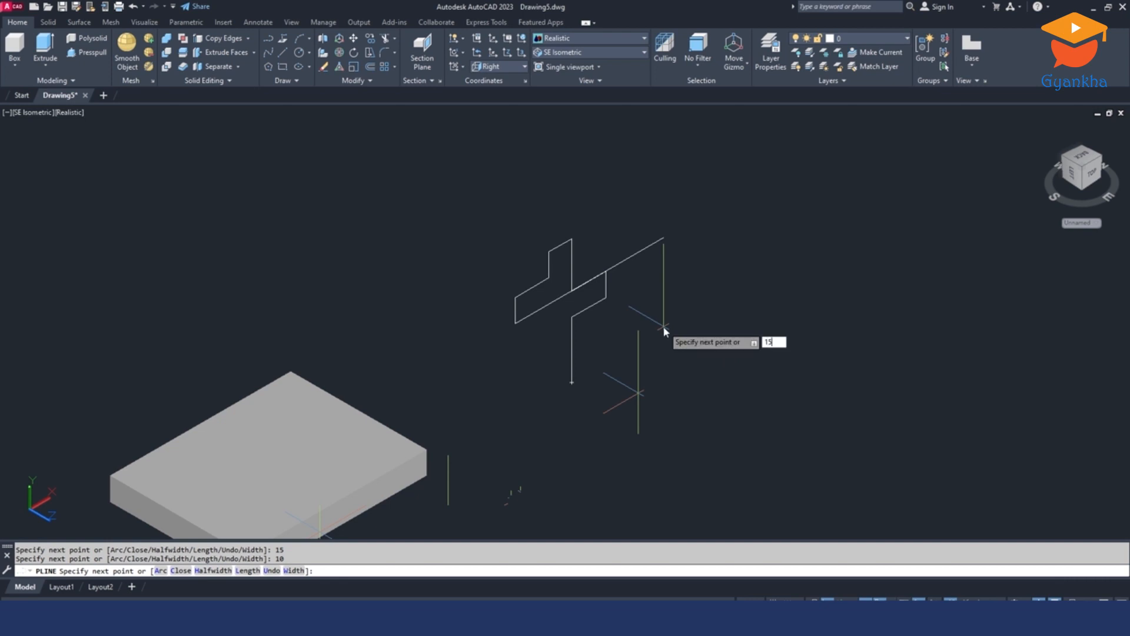
key("Return")
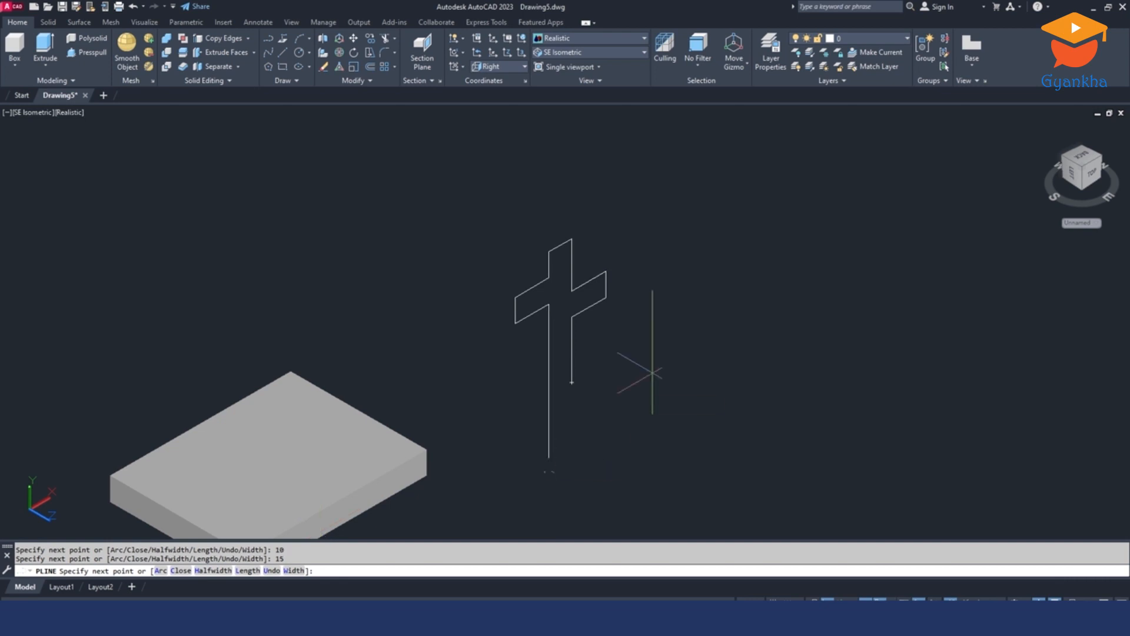
Complete the stem of the cross with a 35-long downward segment, close the outline at its start point and end the polyline.
key("alt+Tab")
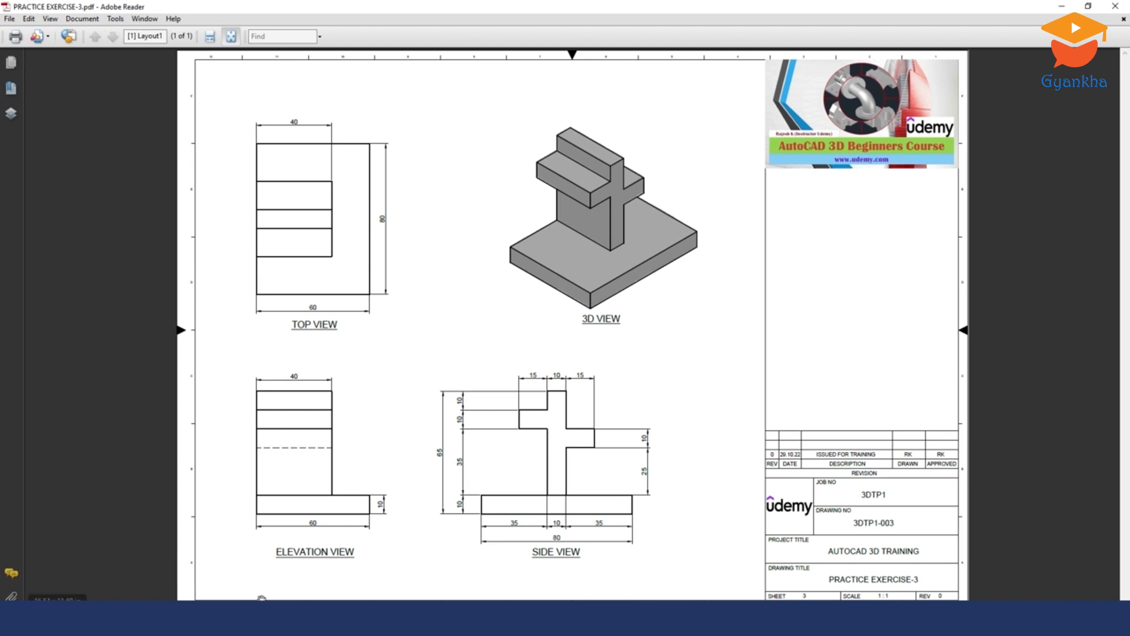
key("alt+Tab")
type("35")
key("Return")
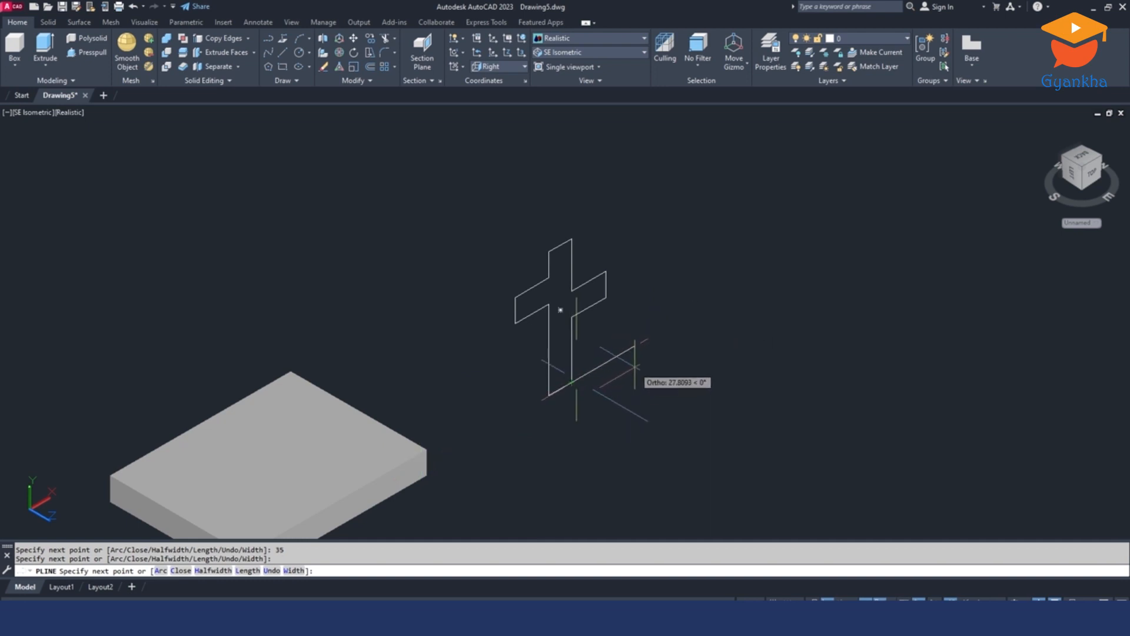
key("Escape")
key("Escape")
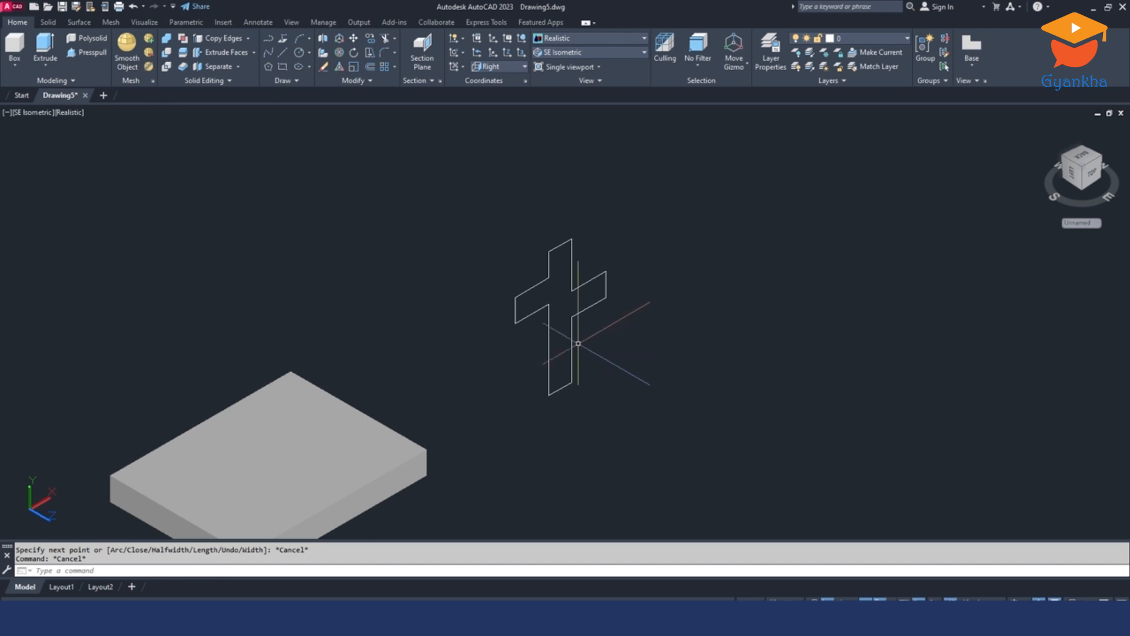
Check the upright's depth in the PDF elevation view and extrude the cross profile to a height of 40.
key("alt+Tab")
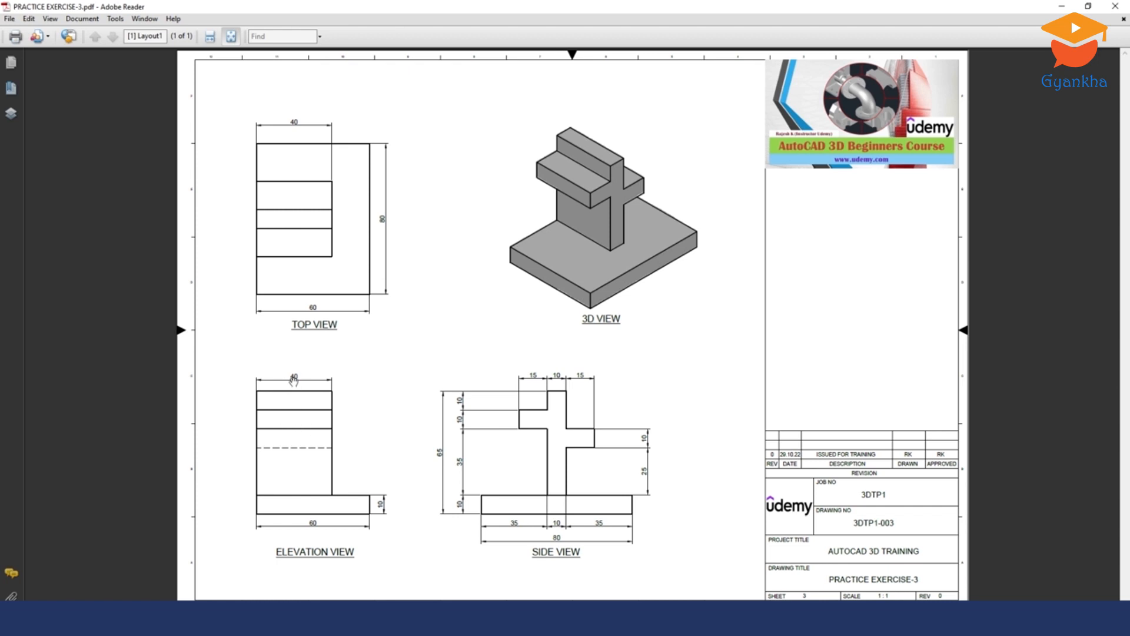
key("alt+Tab")
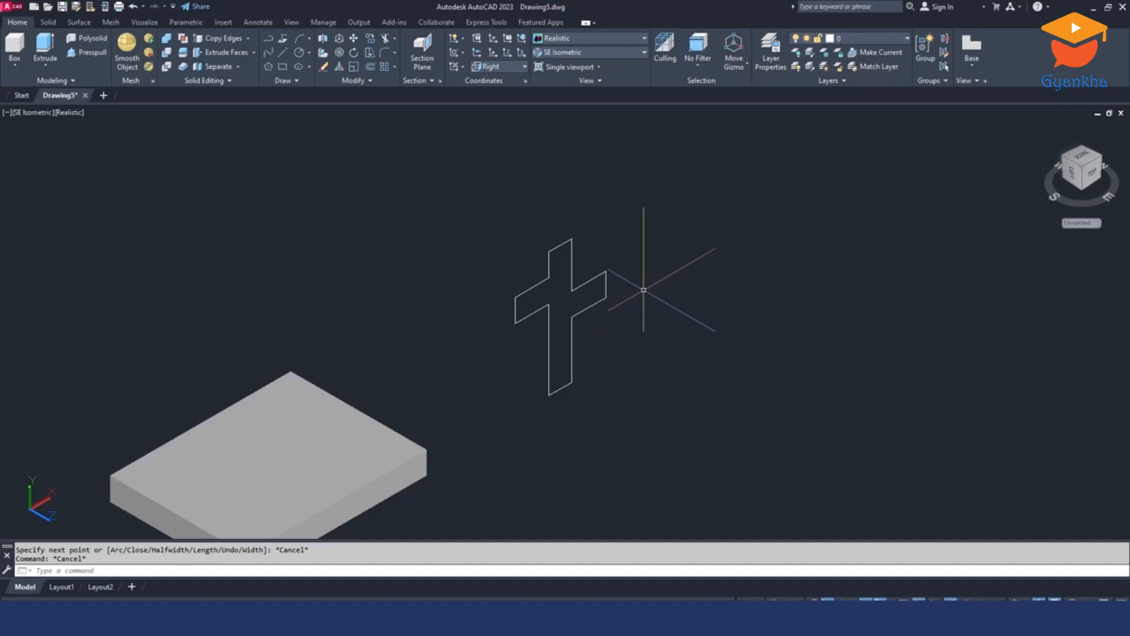
left_click(649, 263)
left_click(579, 275)
left_click(45, 47)
type("40")
key("Return")
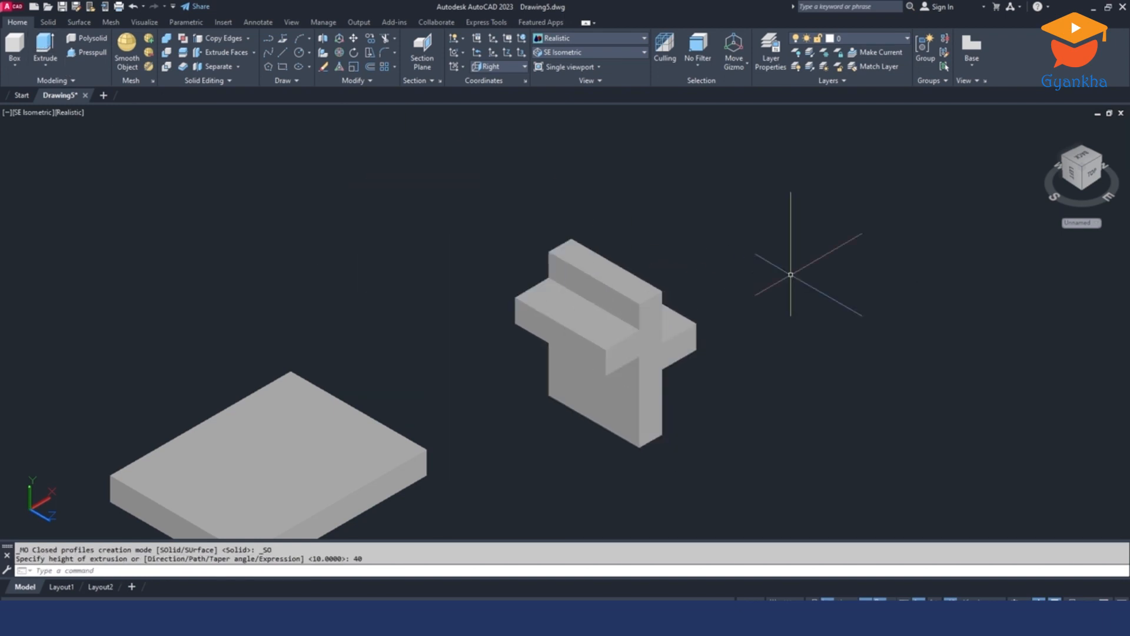
Move the cross-shaped upright from the midpoint of its rear bottom edge to the midpoint of the base plate's rear top edge.
left_click(421, 621)
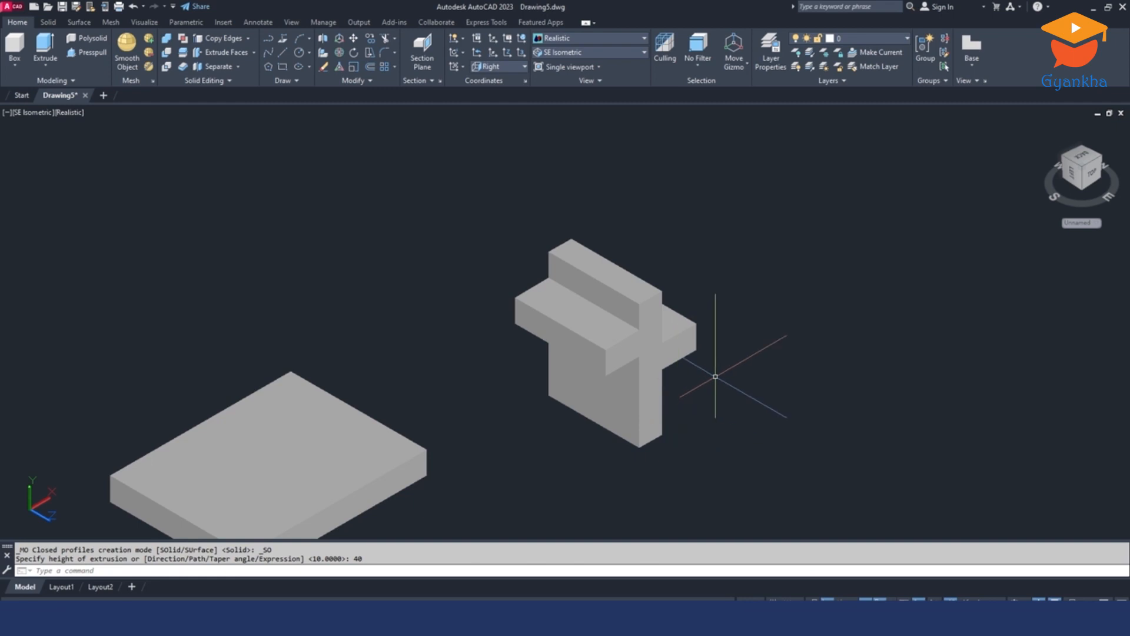
left_click(714, 378)
left_click(592, 408)
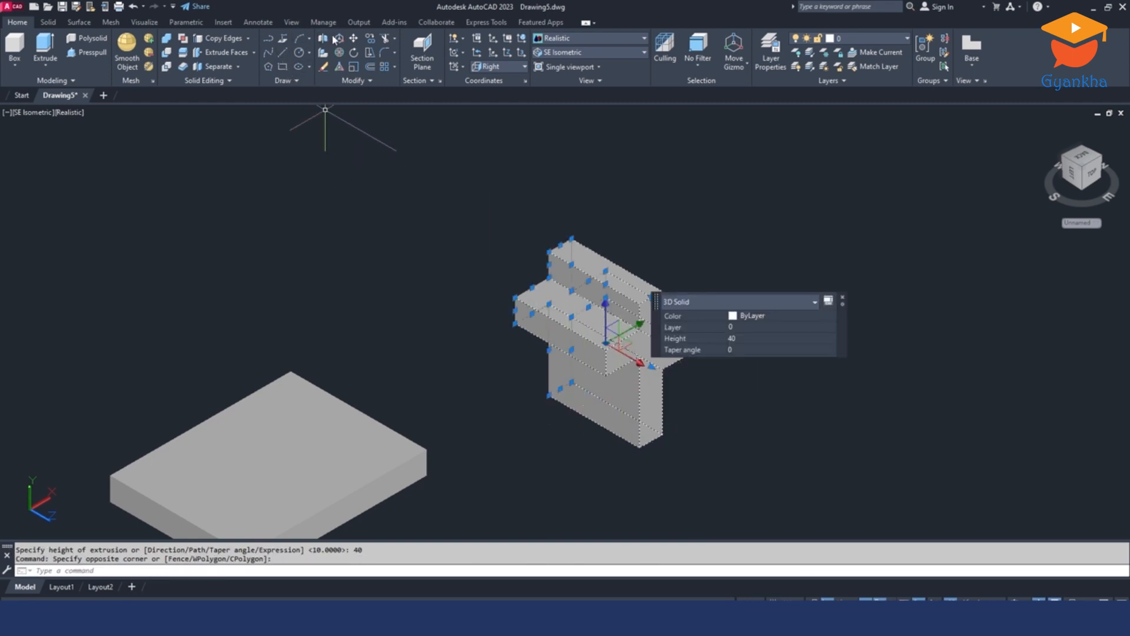
left_click(353, 38)
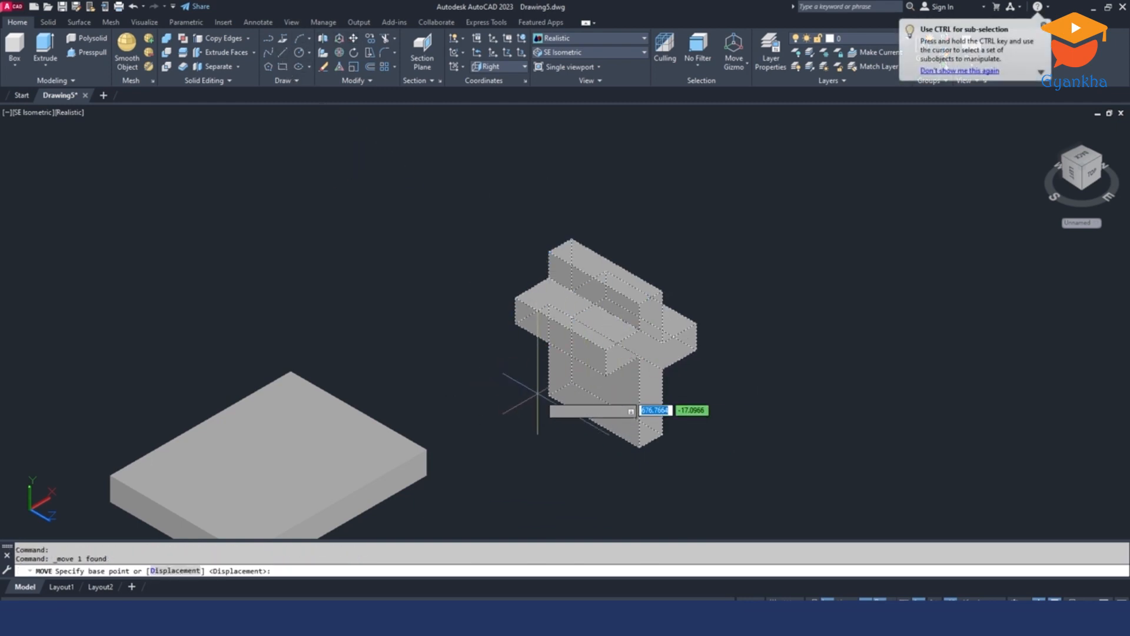
scroll(567, 387, "up", 3)
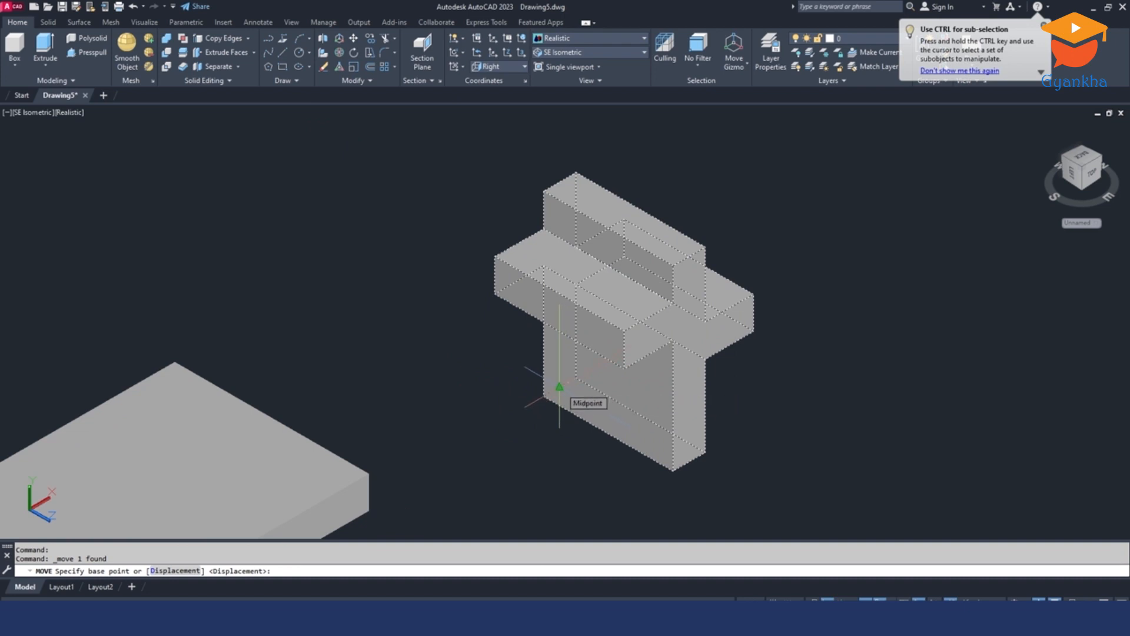
left_click(555, 386)
scroll(453, 388, "down", 3)
scroll(438, 362, "up", 2)
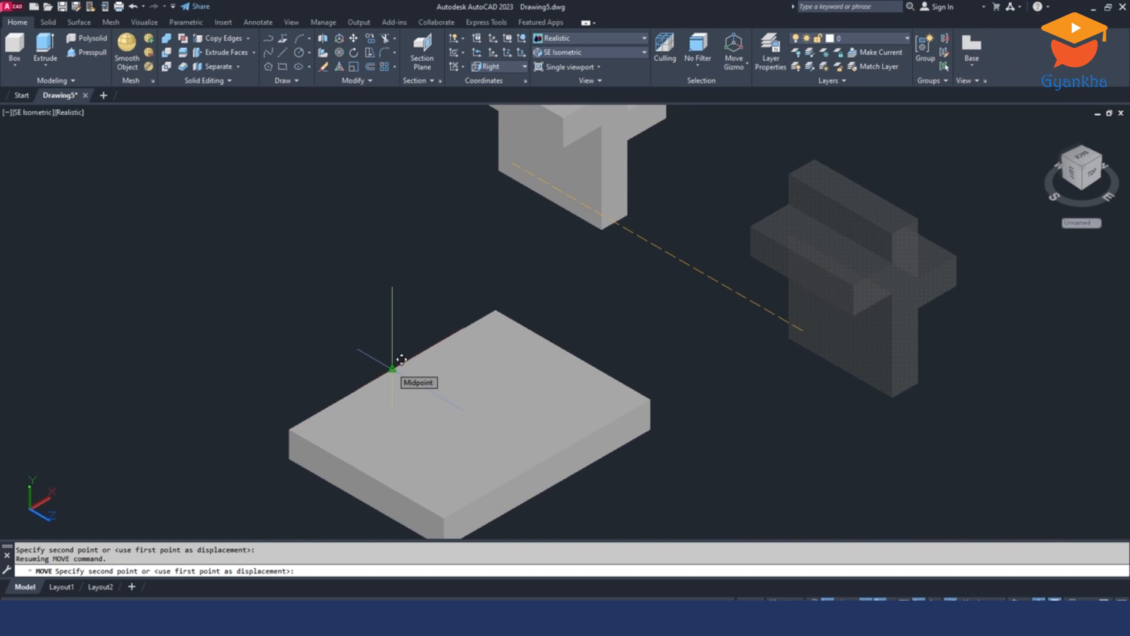
left_click(395, 366)
scroll(529, 400, "down", 2)
middle_click_drag(585, 423, 597, 396, "shift")
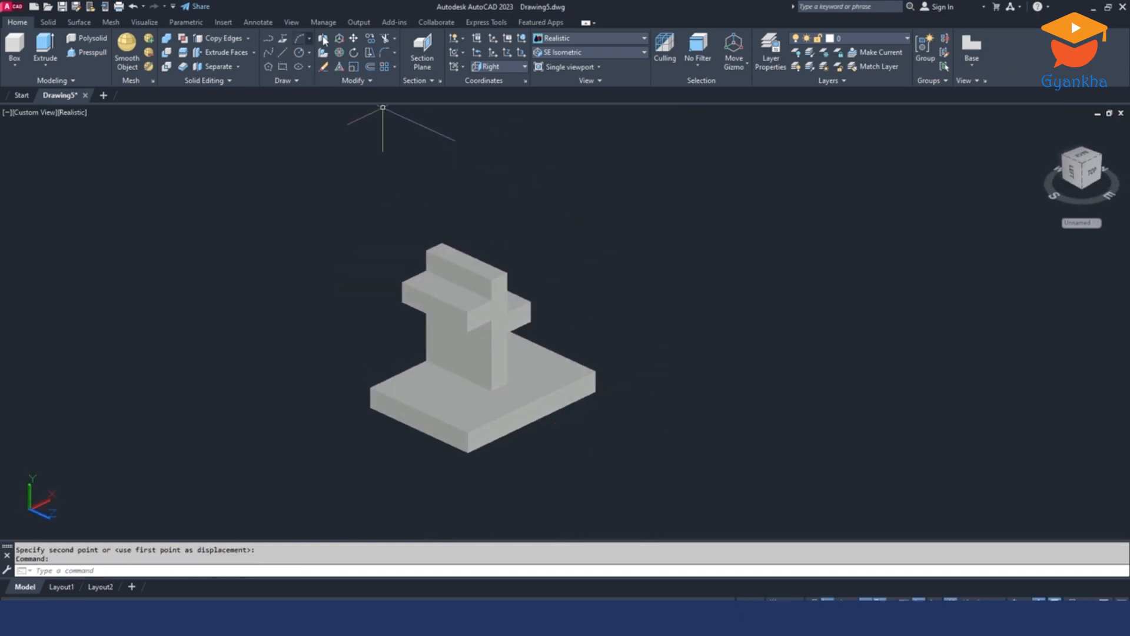
Union the upright and the base plate into one solid and check that they select as a single object.
left_click(166, 38)
left_click(505, 309)
left_click(562, 359)
key("Return")
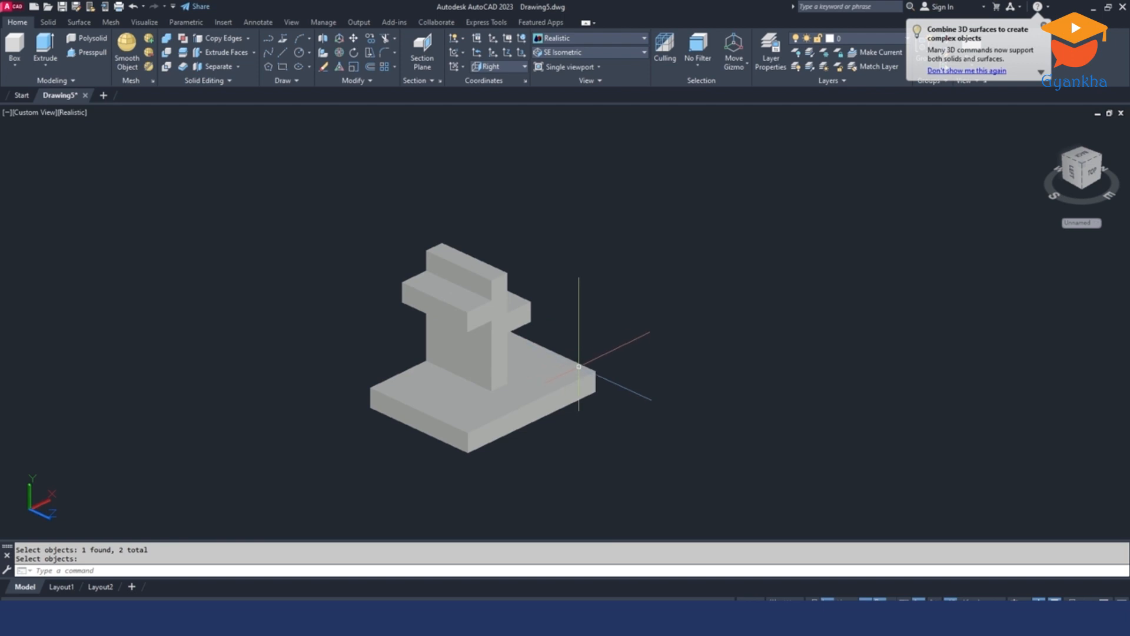
left_click(574, 363)
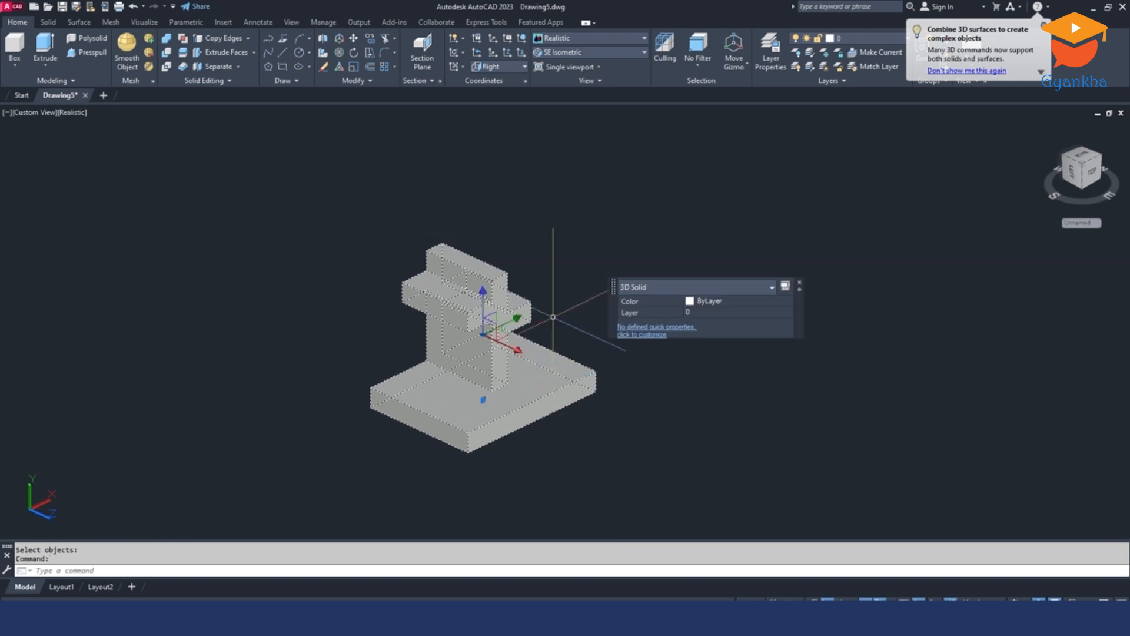
scroll(547, 316, "down", 1)
key("Escape")
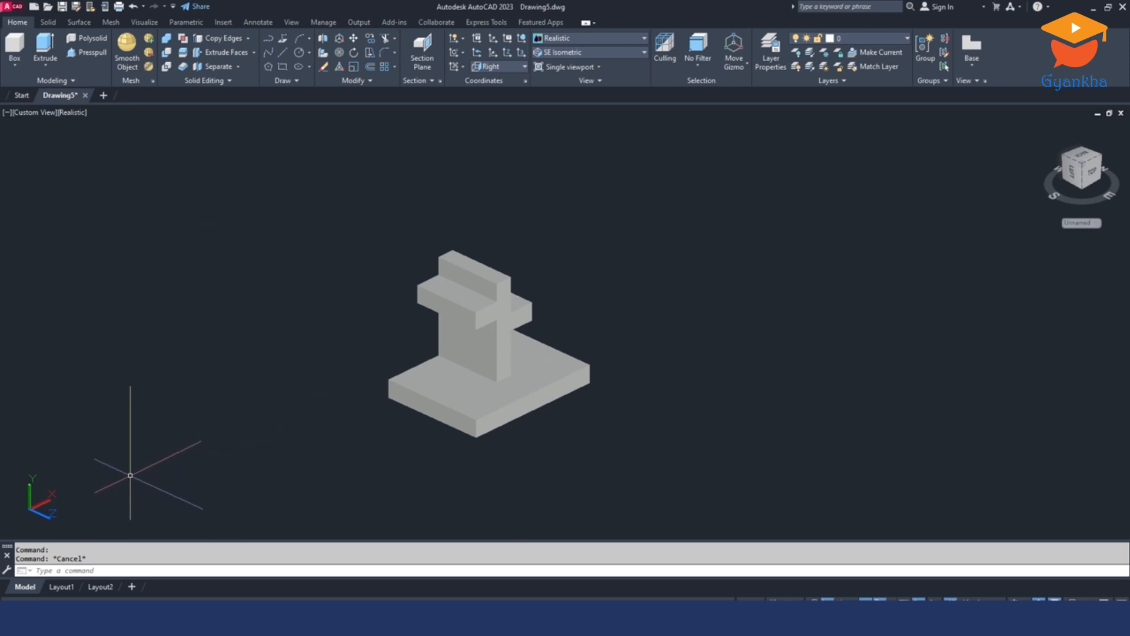
In Layout1, create a base view from model space at 1:1 and place it above the ELEVATION VIEW label.
left_click(61, 587)
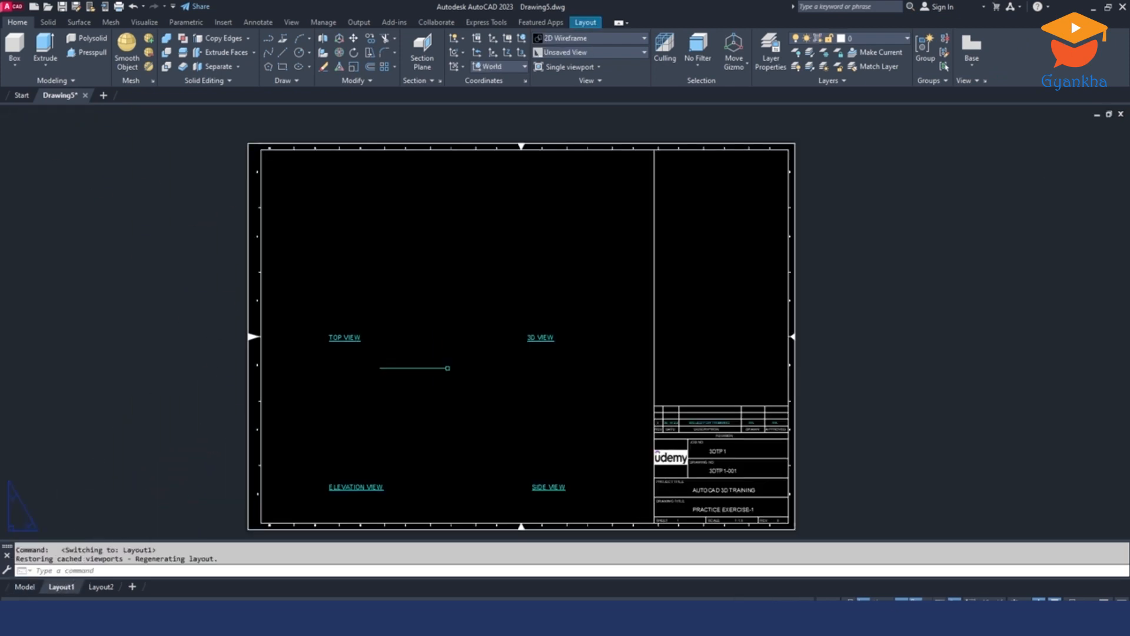
left_click(589, 23)
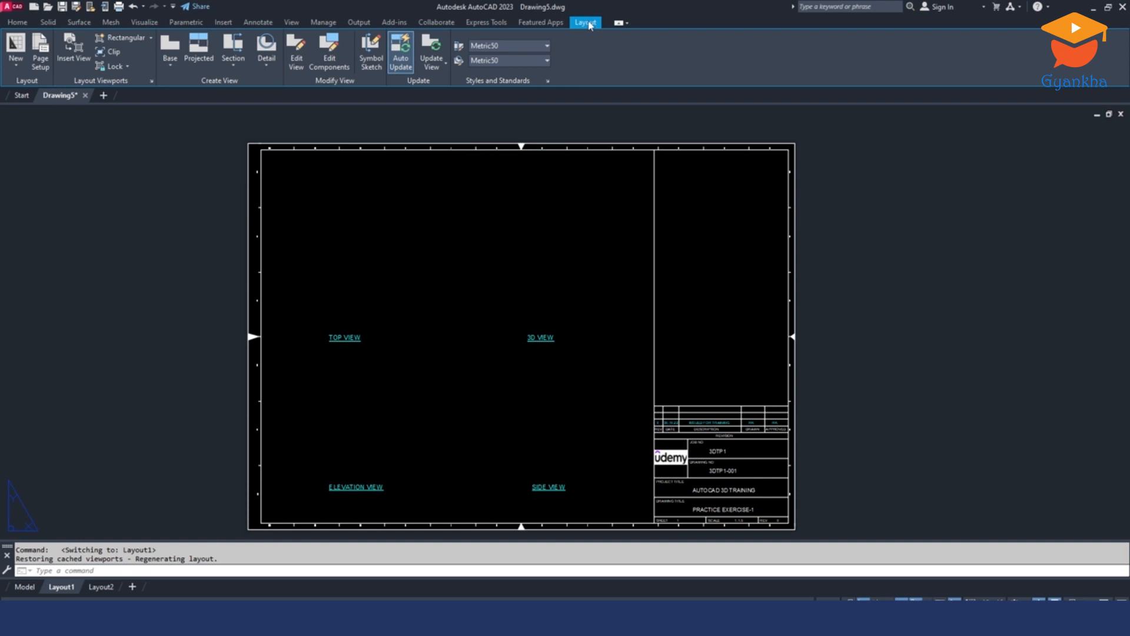
left_click(171, 66)
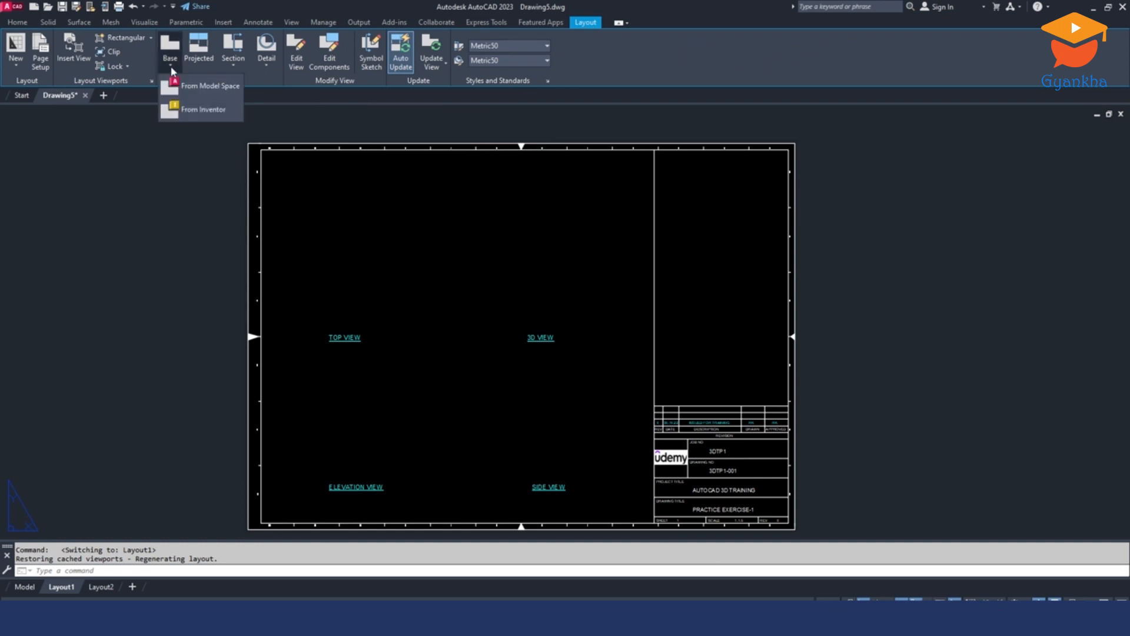
left_click(210, 88)
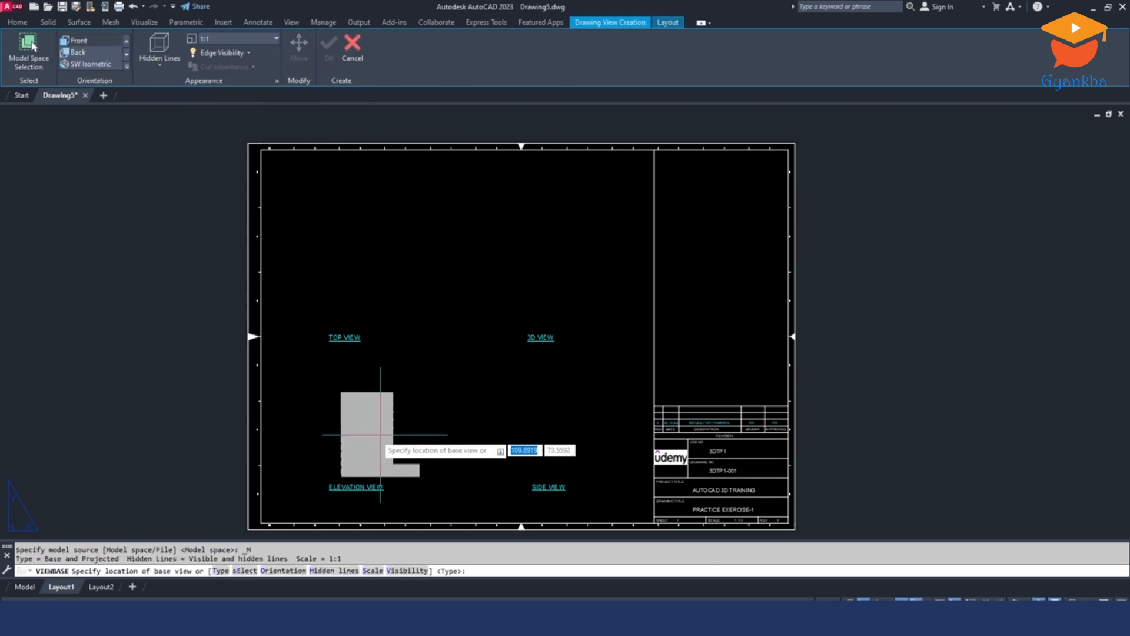
left_click(354, 415)
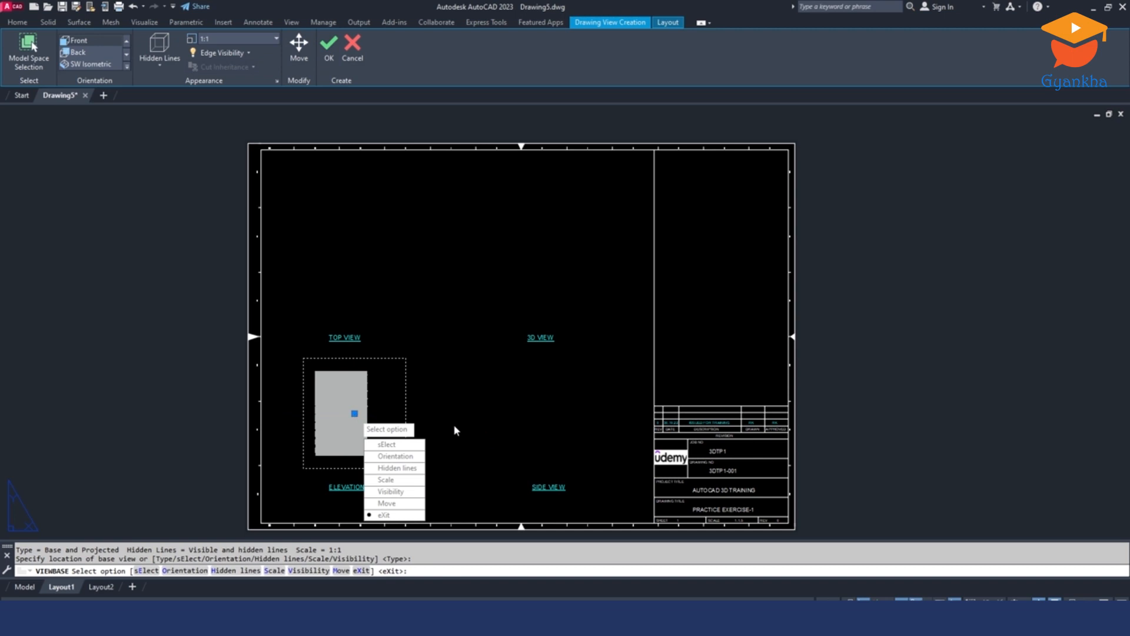
key("Return")
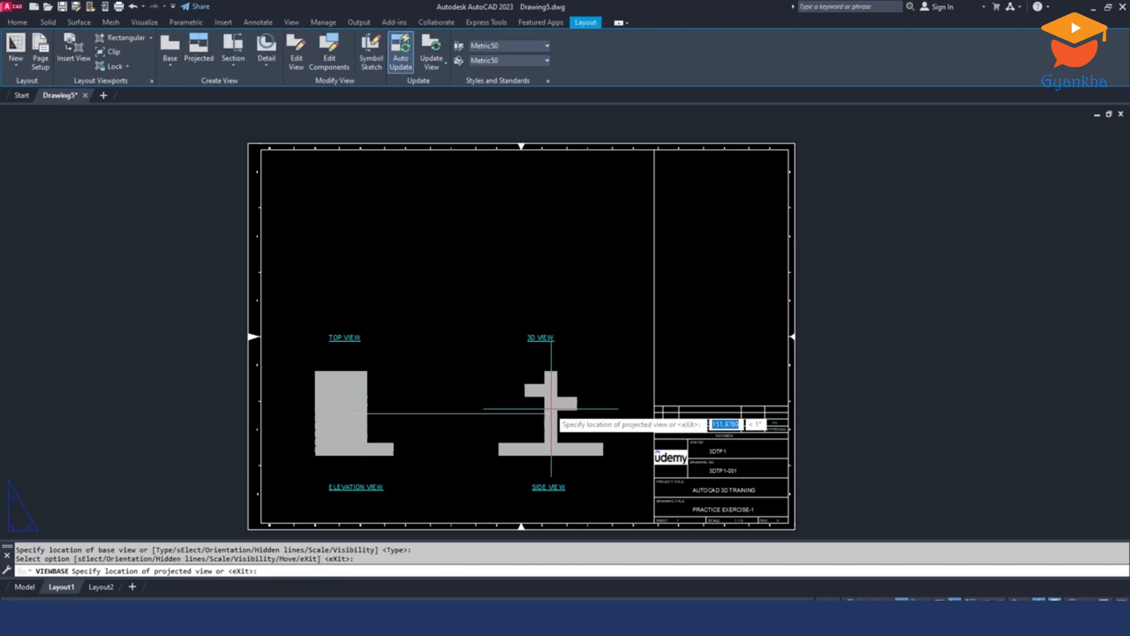
Project the side, top and isometric views from the base view, placing each above its matching label.
left_click(548, 408)
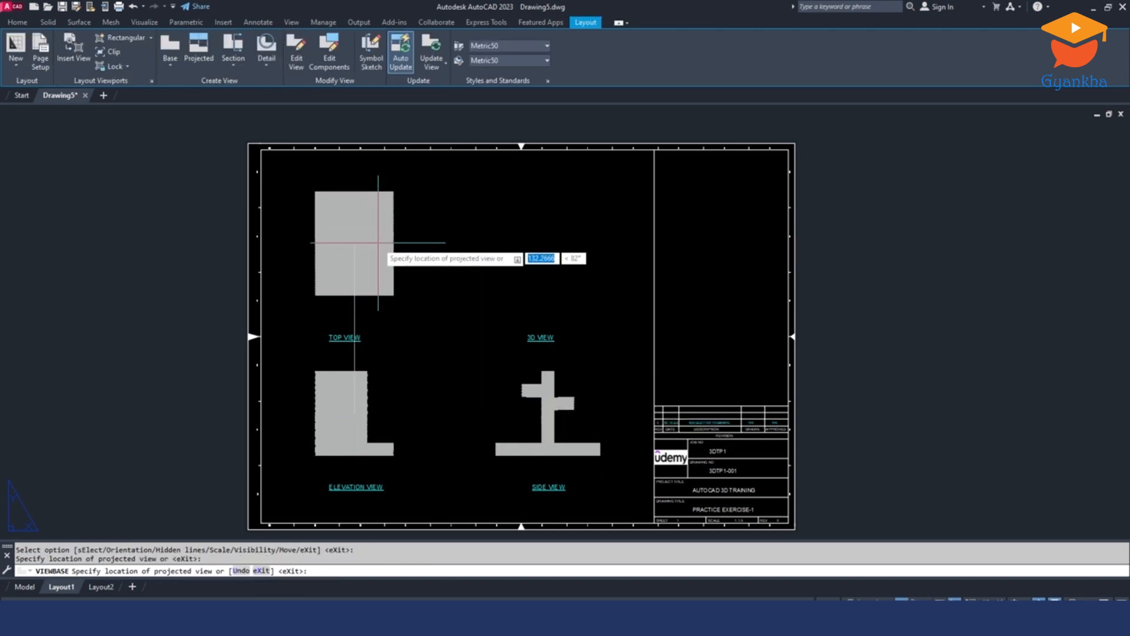
left_click(377, 243)
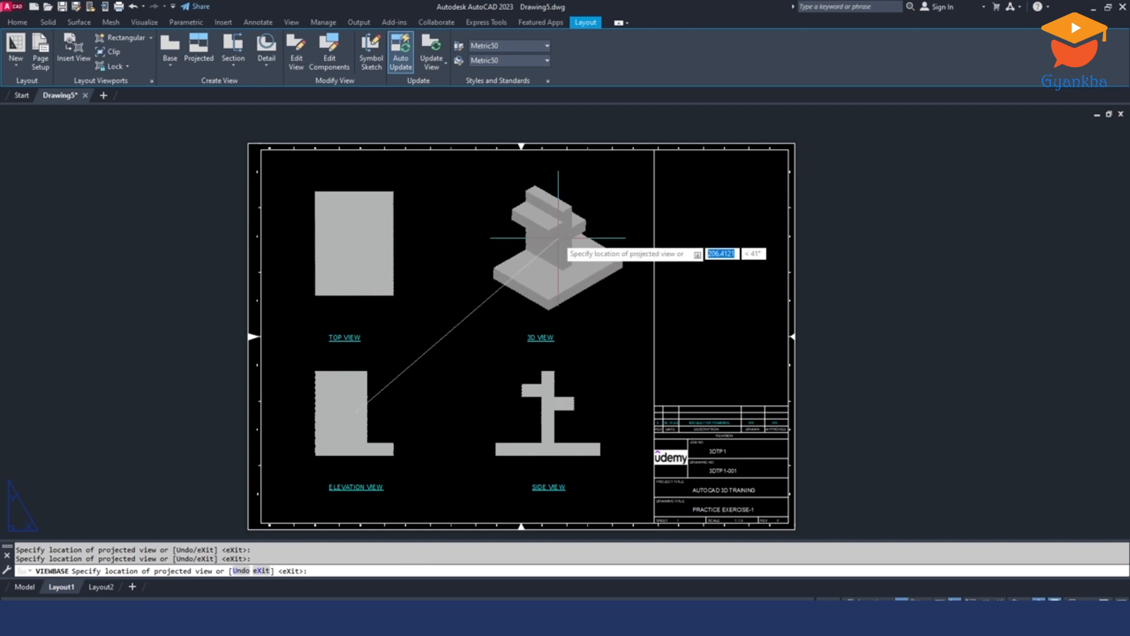
left_click(558, 237)
key("Return")
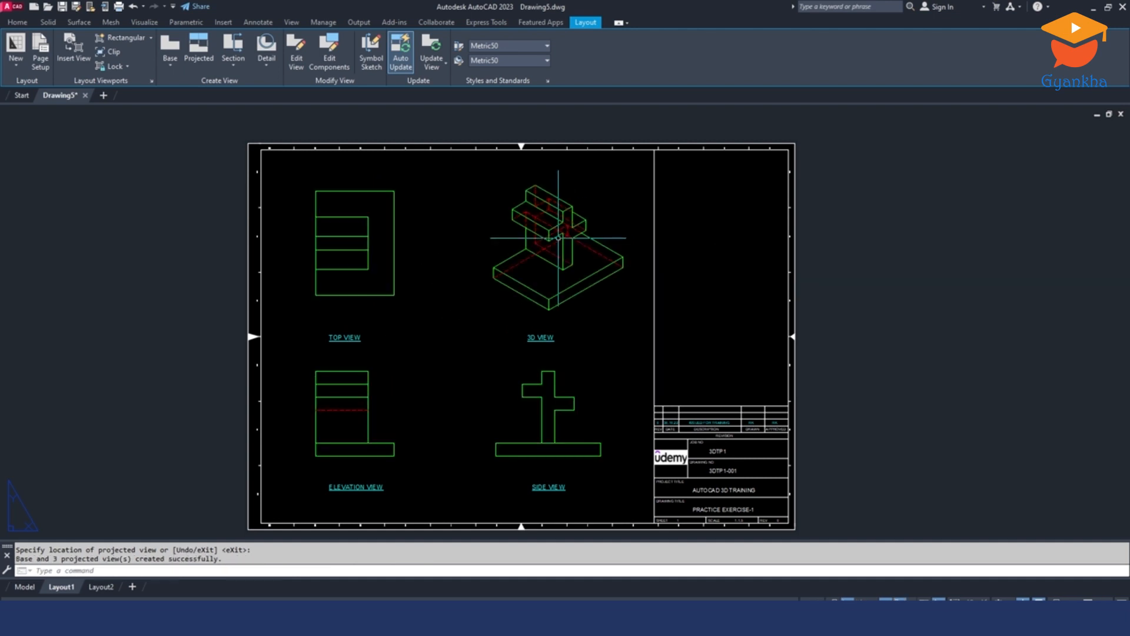
Edit the isometric view above the 3D VIEW label to display shaded with visible lines only.
left_click(568, 239)
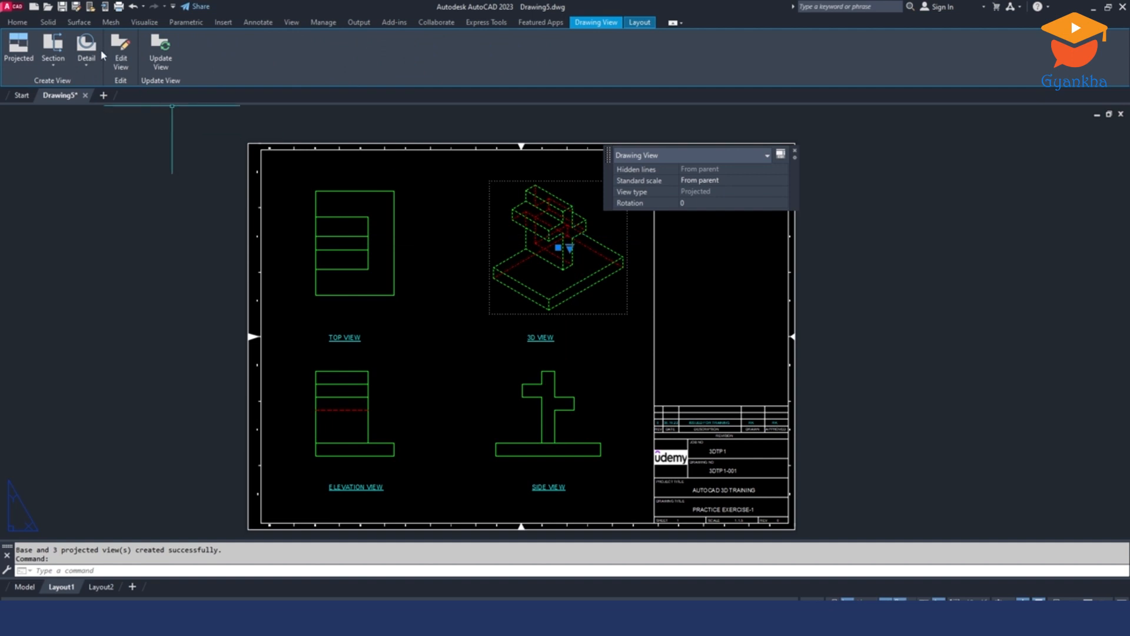
left_click(119, 59)
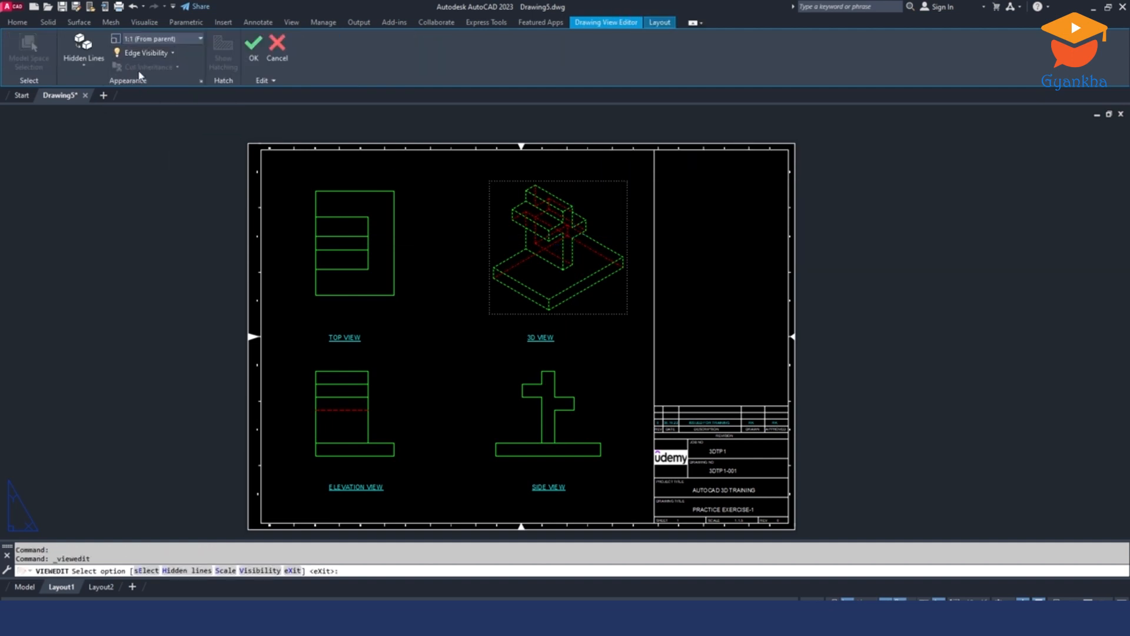
left_click(84, 68)
left_click(103, 157)
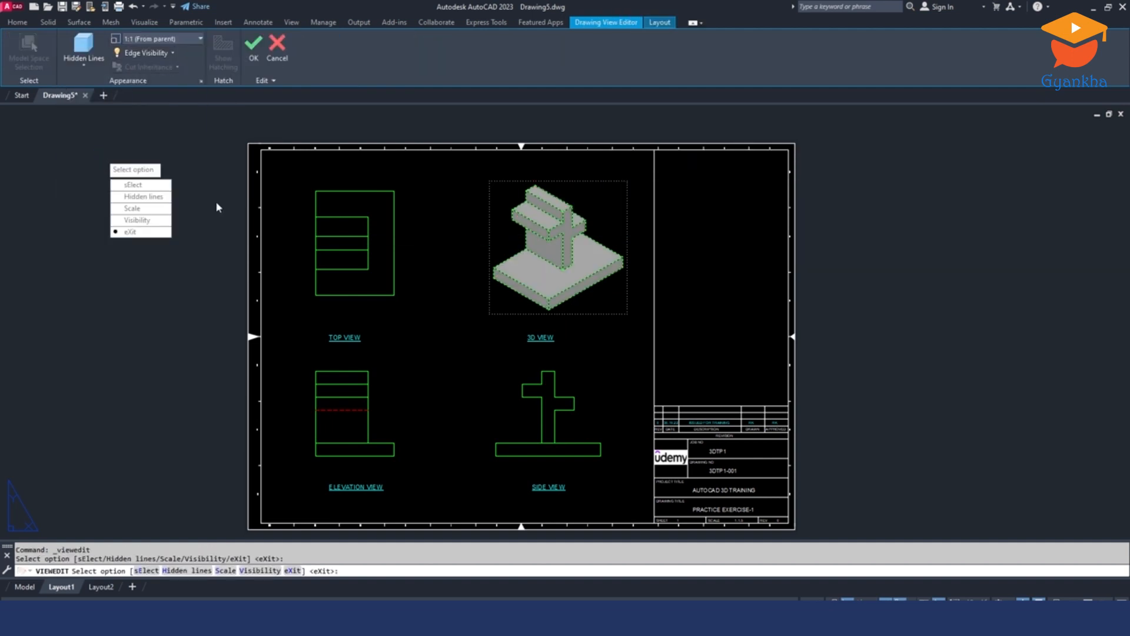
key("Escape")
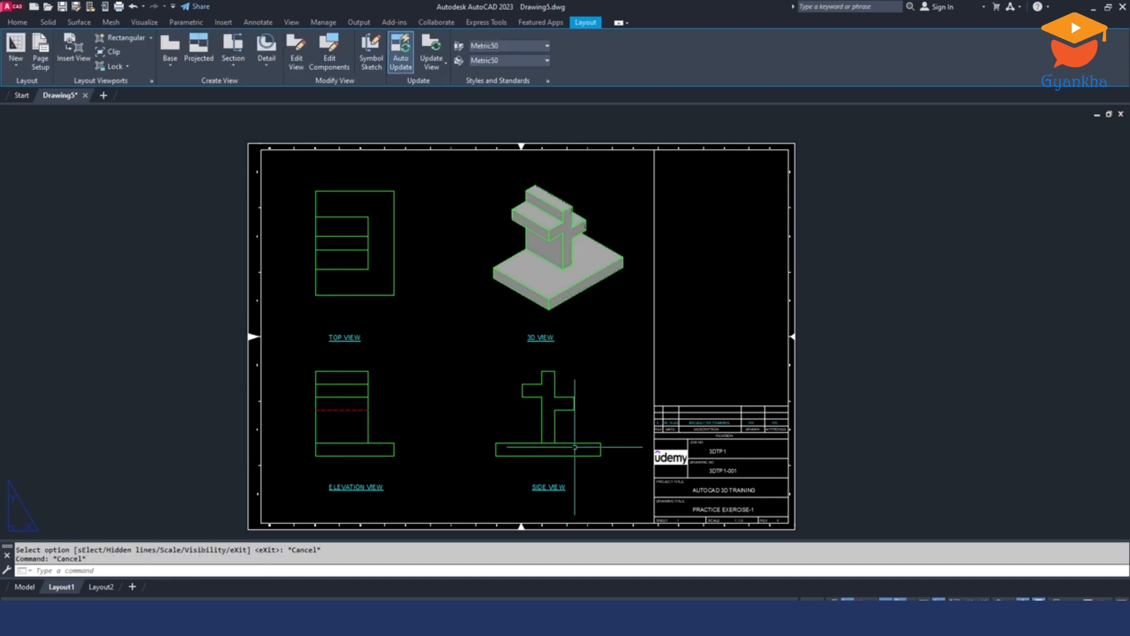
Check the dimensions in the PDF drawing and add a linear dimension for the base plate's length below the elevation view.
middle_click_drag(495, 478, 505, 459)
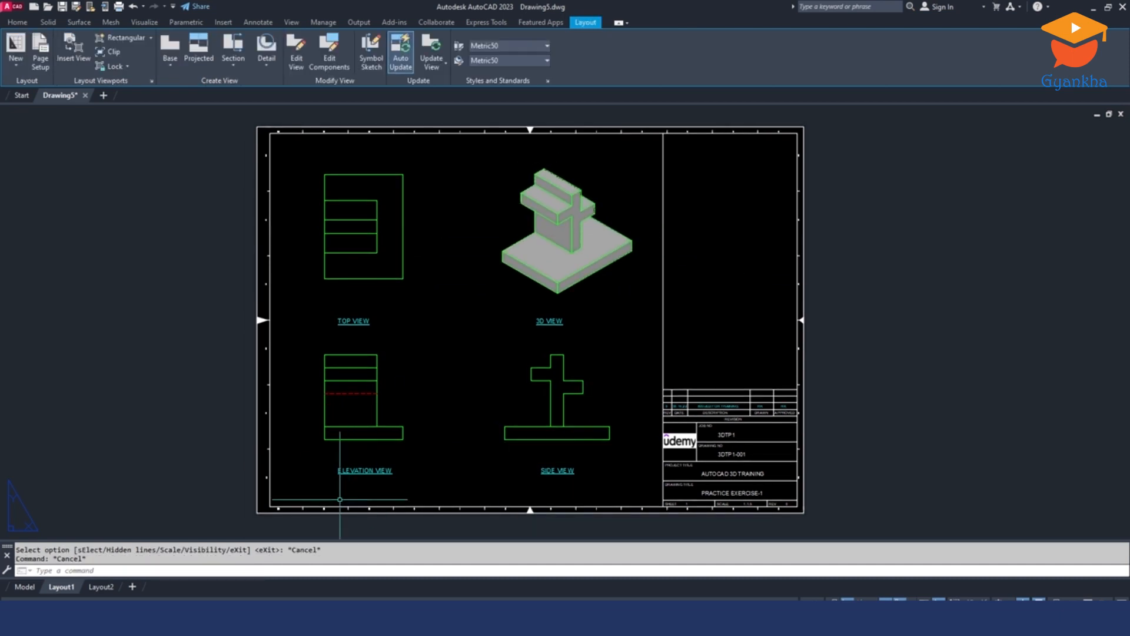
left_click(273, 621)
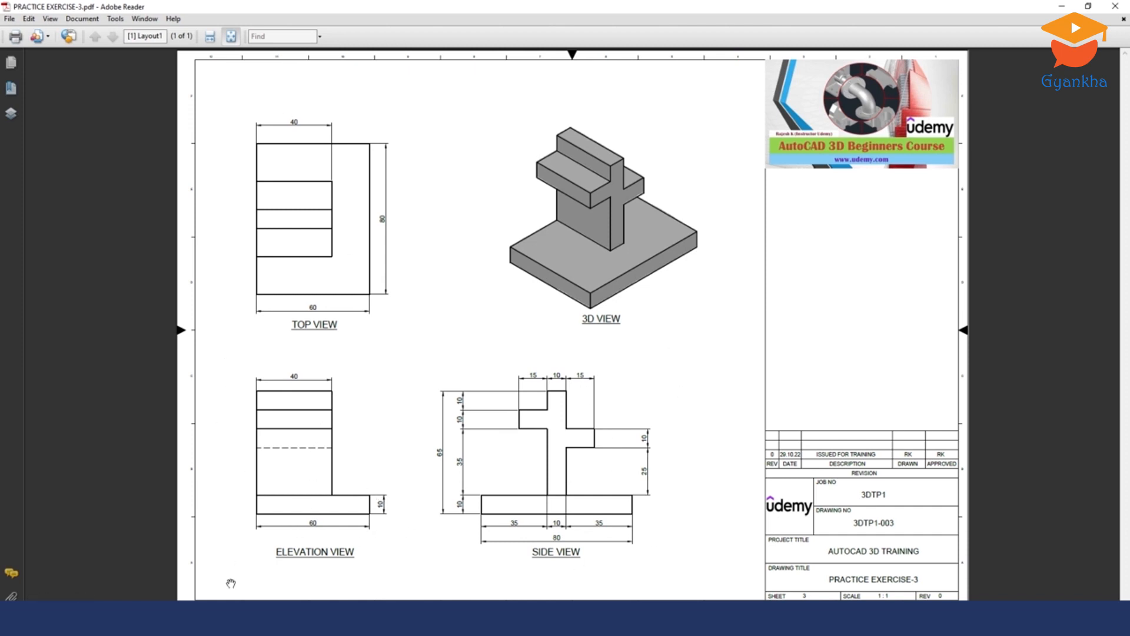
left_click(297, 622)
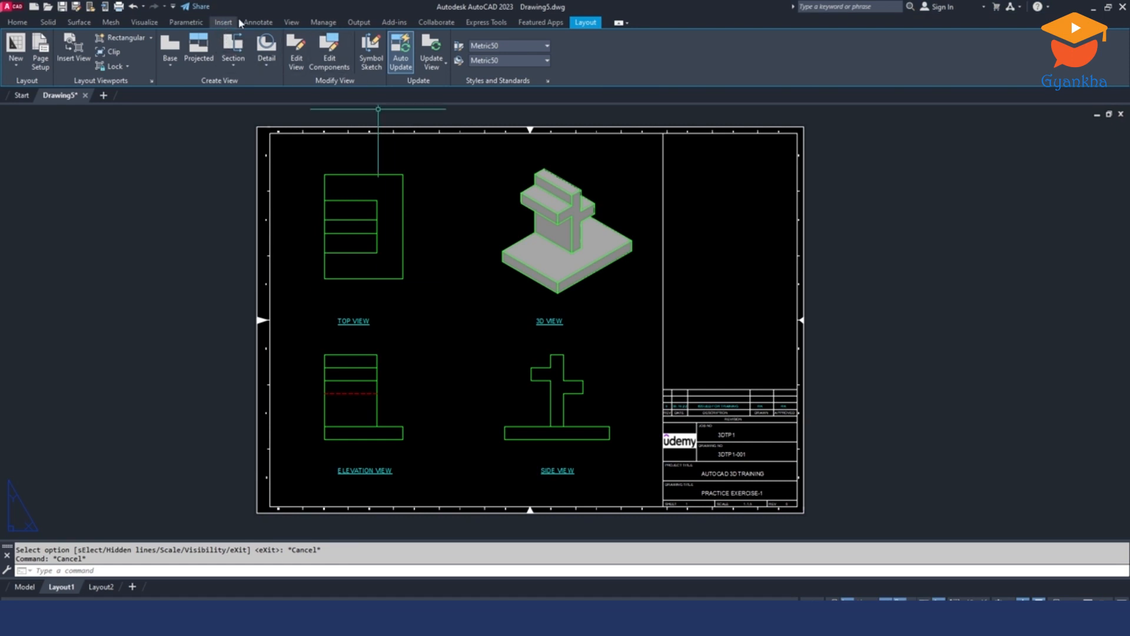
left_click(254, 22)
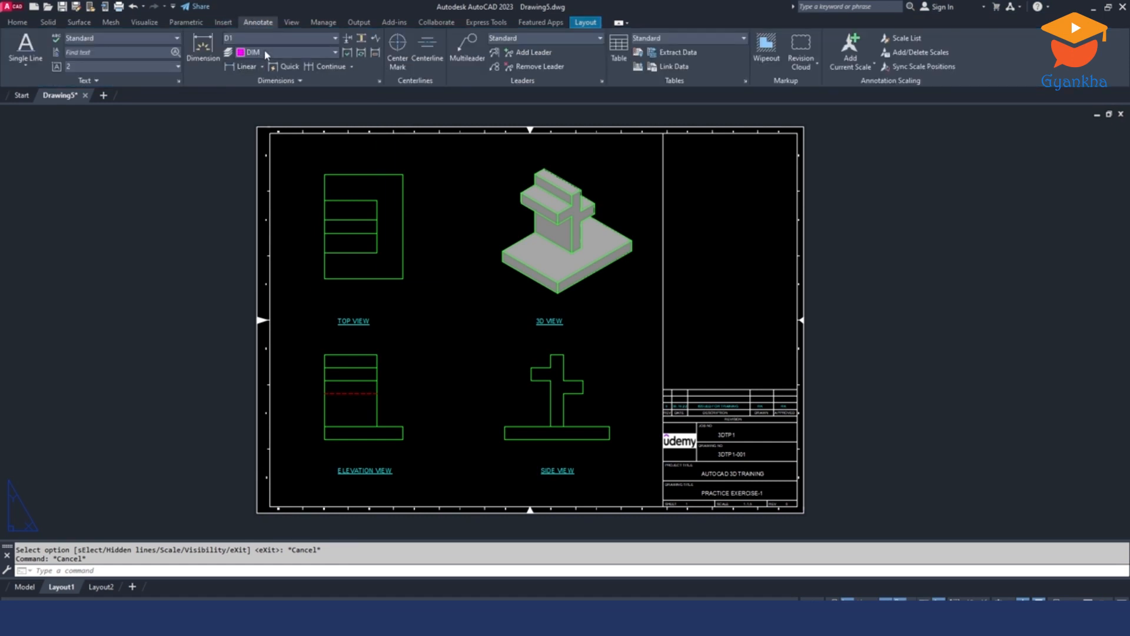
left_click(241, 66)
scroll(378, 482, "up", 4)
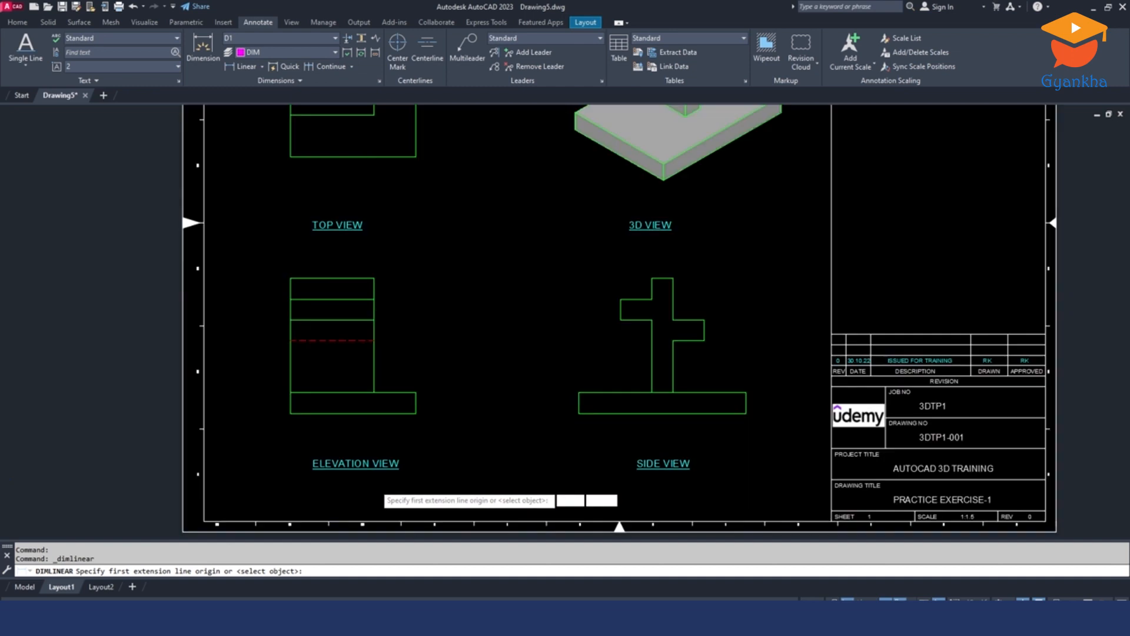
left_click(333, 622)
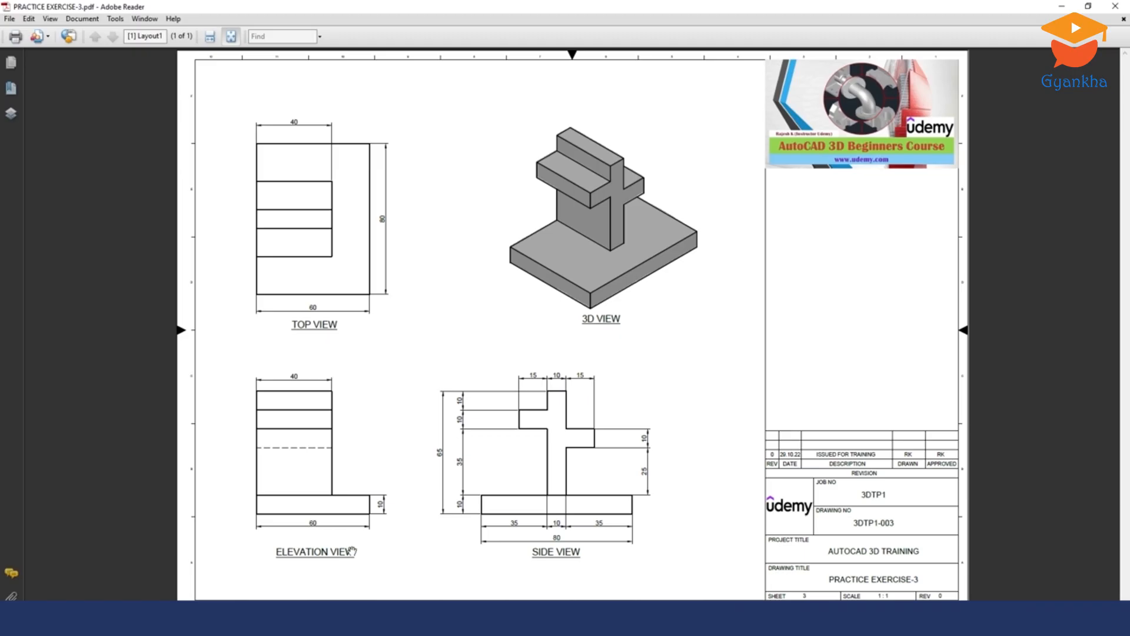
key("alt+Tab")
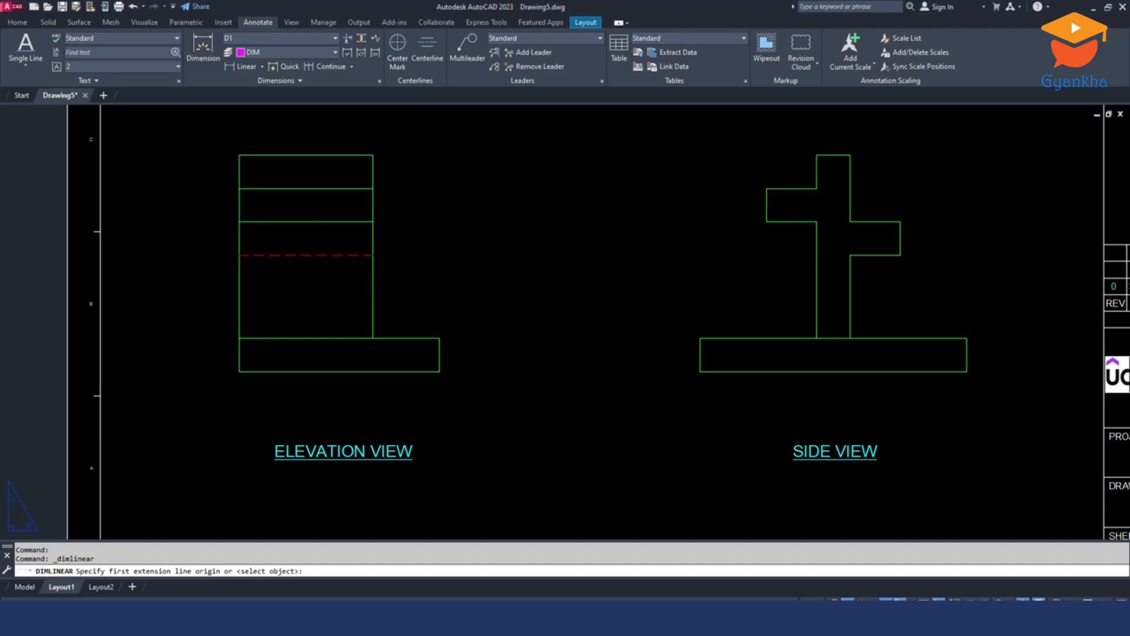
left_click(239, 371)
left_click(438, 372)
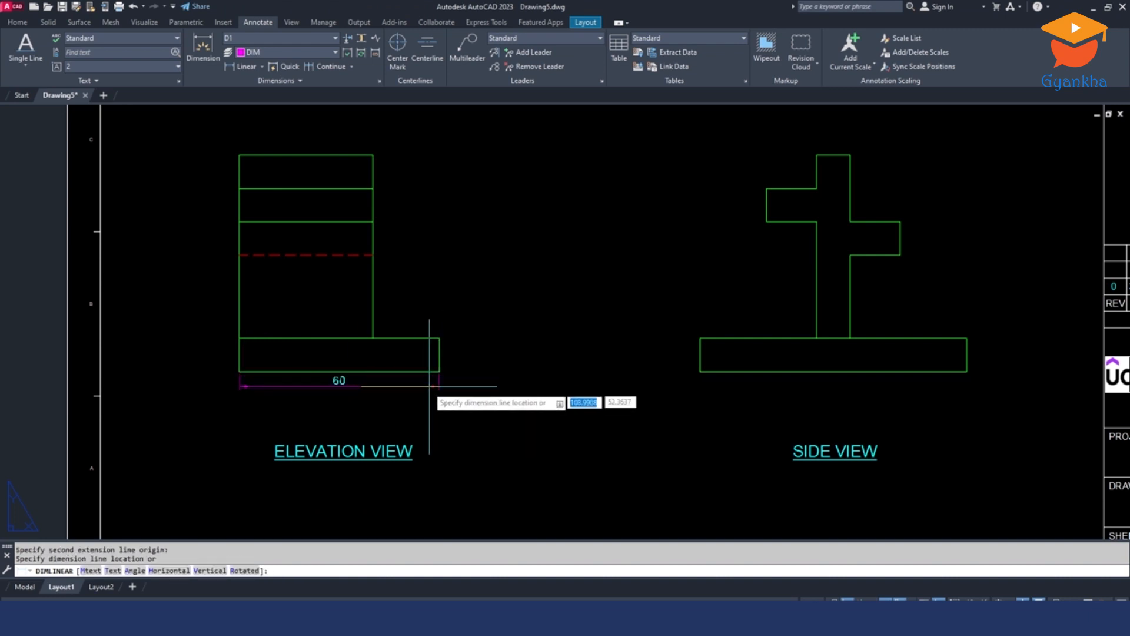
left_click(435, 396)
Add a vertical linear dimension for the base plate's thickness beside its free end in the elevation view.
key("Return")
left_click(439, 372)
left_click(439, 337)
left_click(473, 354)
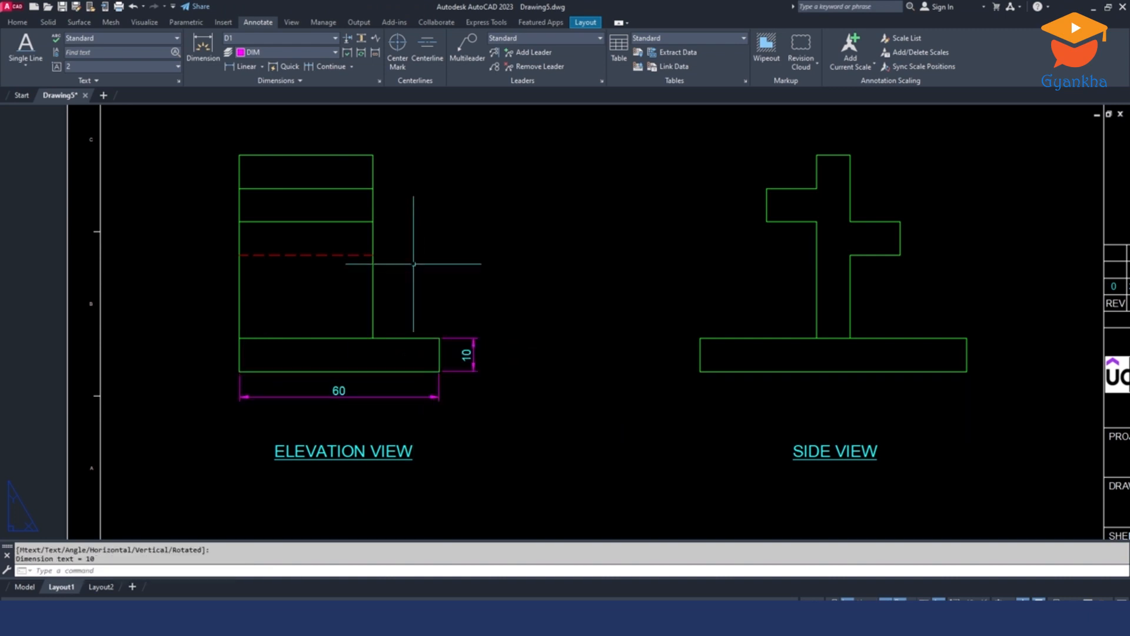
Add a horizontal linear dimension for the upright's depth above its top edge in the elevation view.
middle_click_drag(414, 263, 452, 400)
key("Return")
left_click(277, 293)
left_click(410, 293)
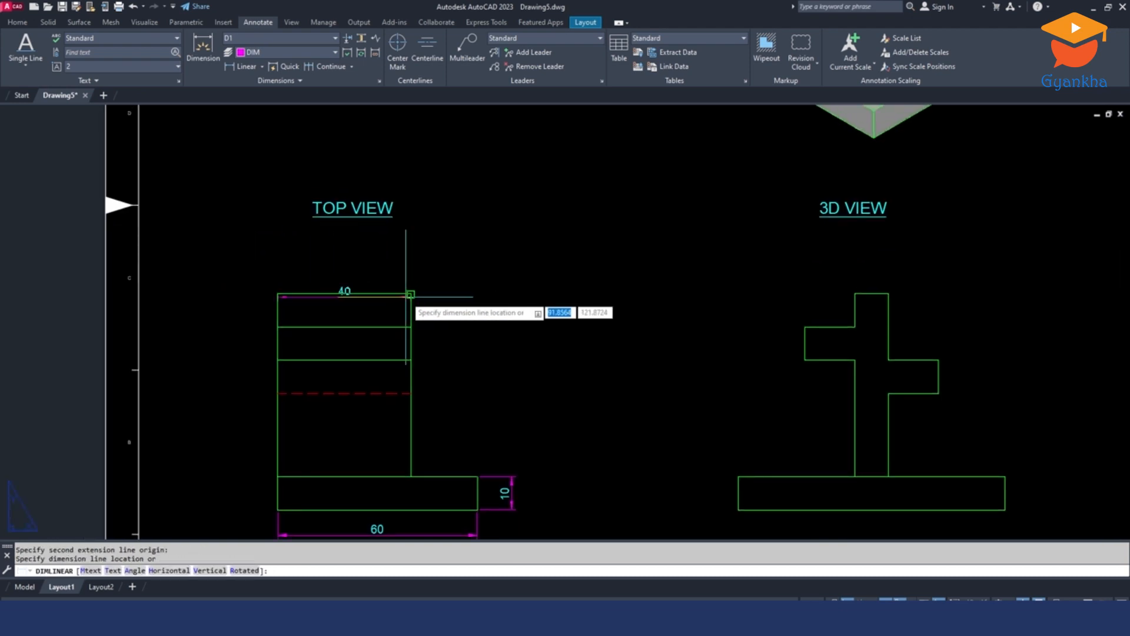
left_click(405, 269)
scroll(405, 268, "down", 2)
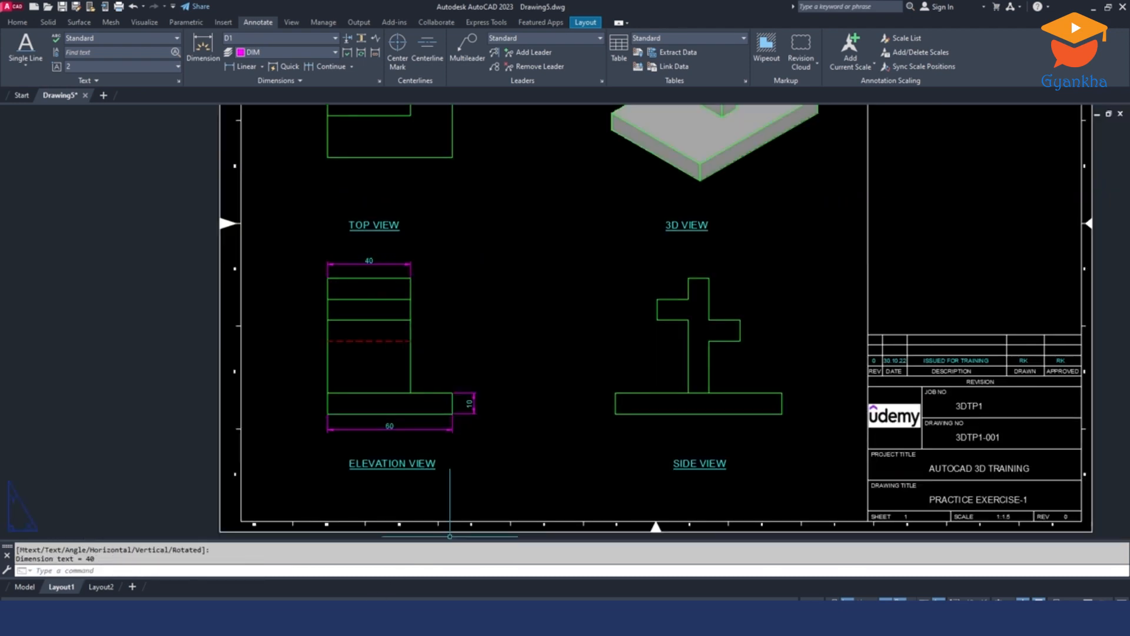
Change the title block's drawing number to 3DTP1-003 and its drawing title to PRACTICE EXERCISE-3.
key("alt+Tab")
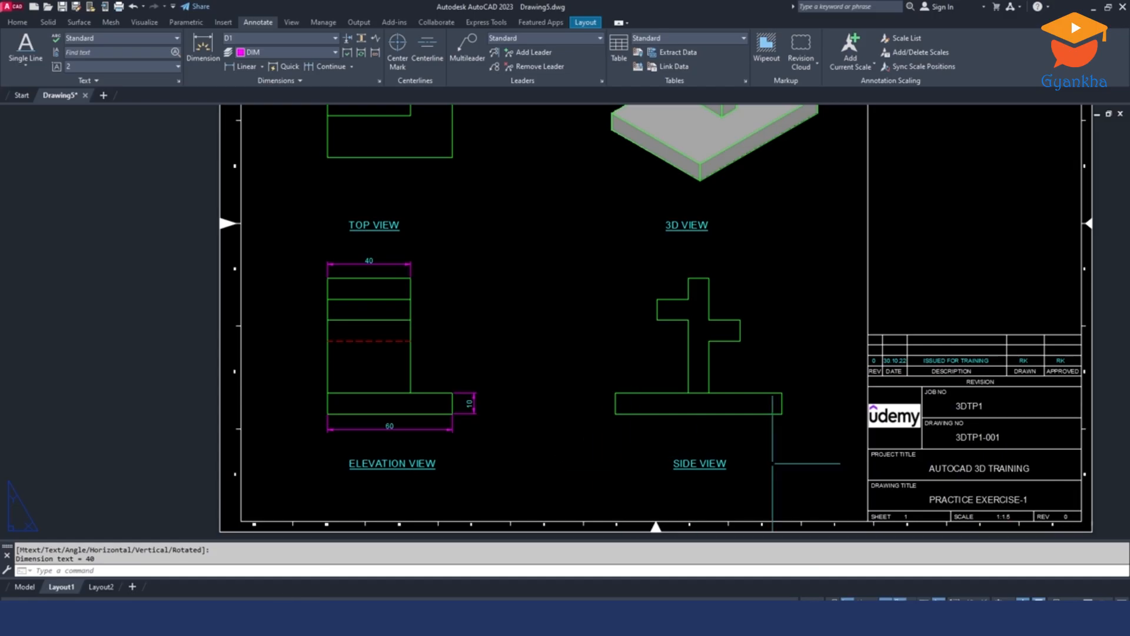
middle_click_drag(991, 439, 685, 385)
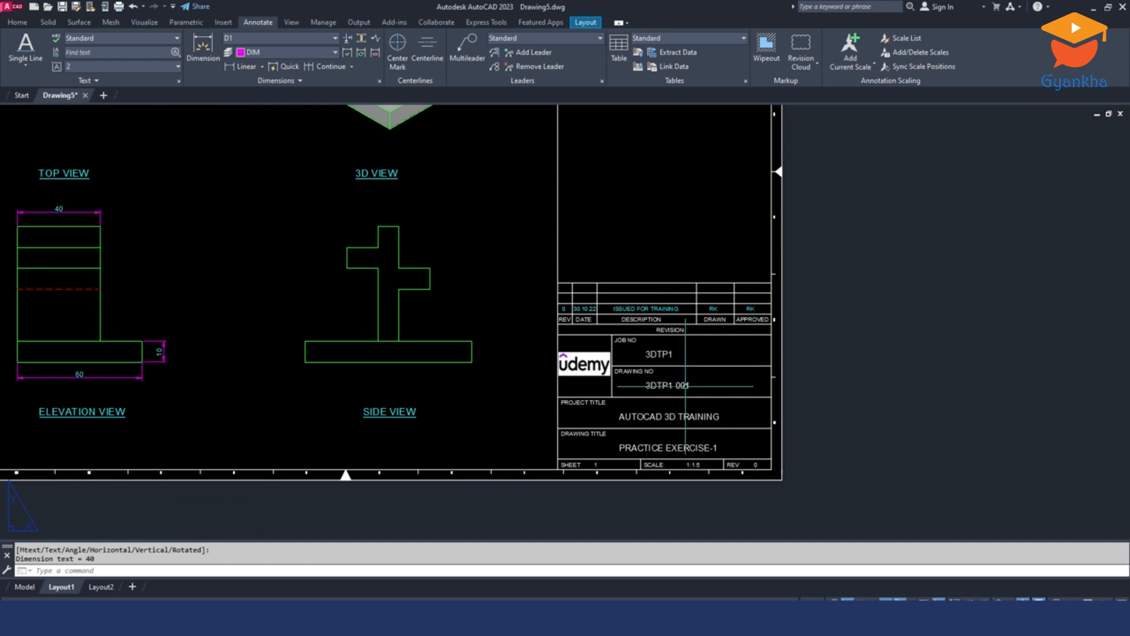
double_click(684, 386)
key("BackSpace")
left_click(901, 296)
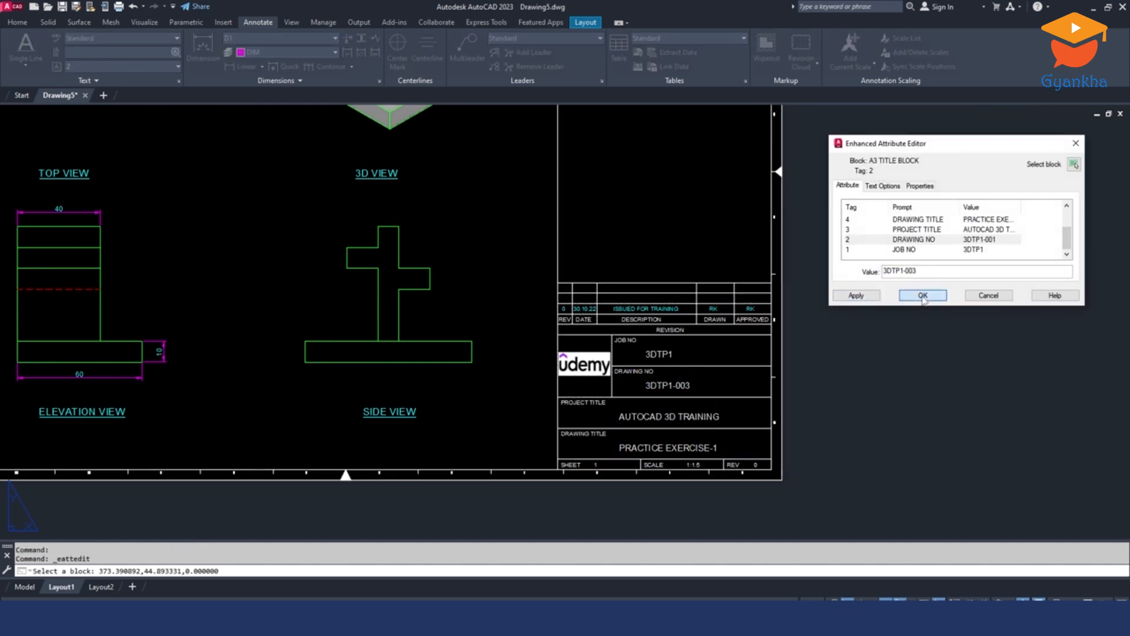
double_click(711, 448)
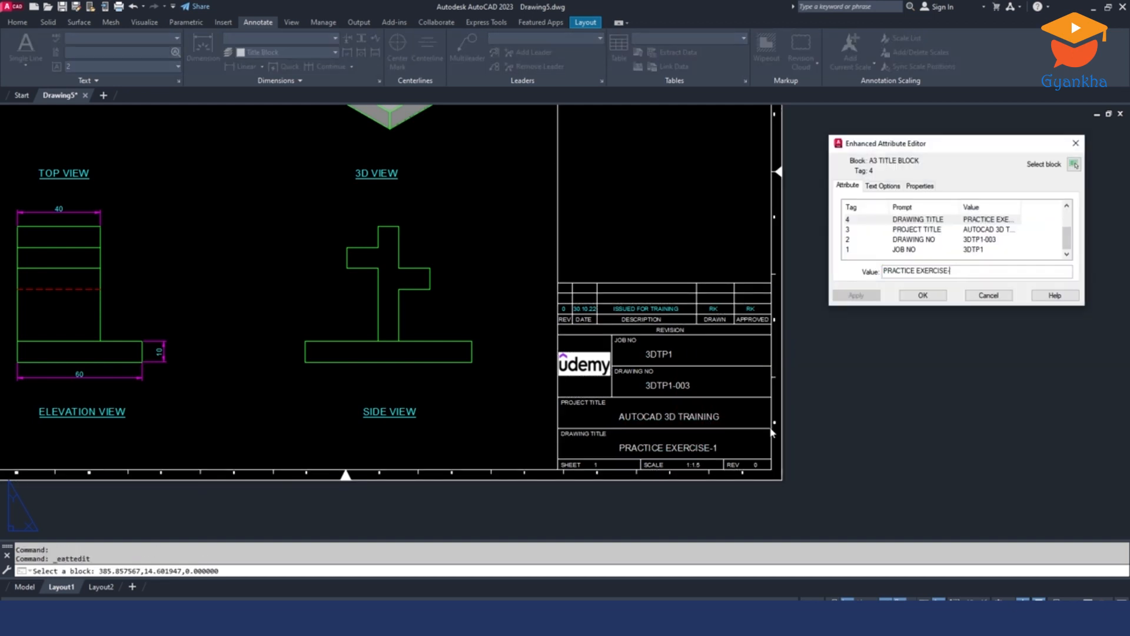
left_click(922, 295)
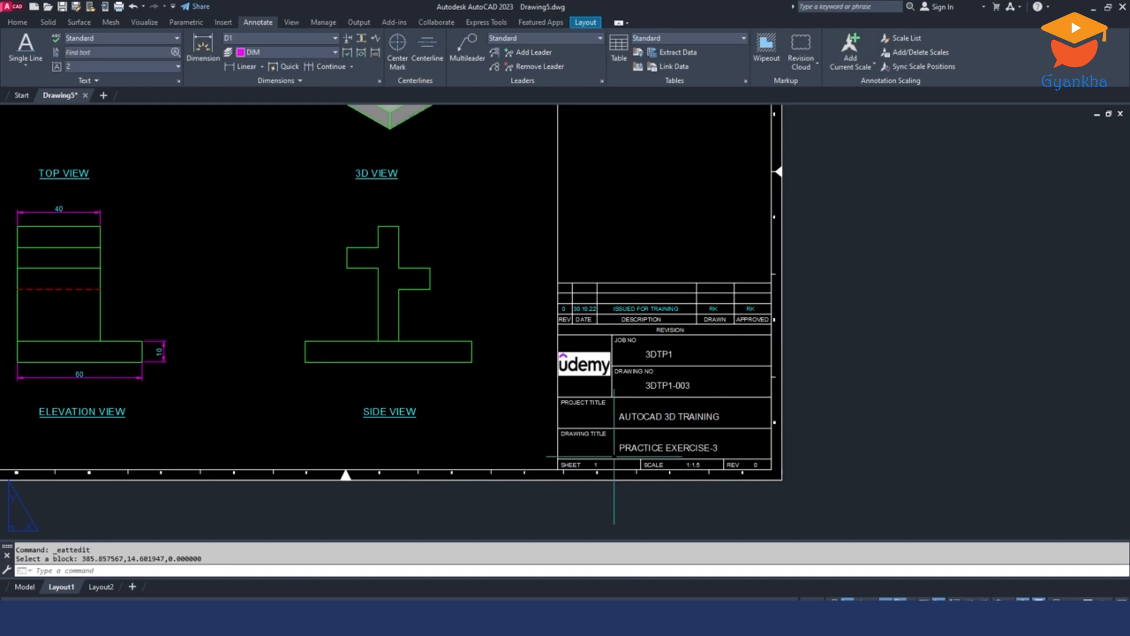
Change the title block's sheet number to 3 and its scale to 1:1.
scroll(594, 465, "up", 2)
left_click(591, 467)
double_click(591, 468)
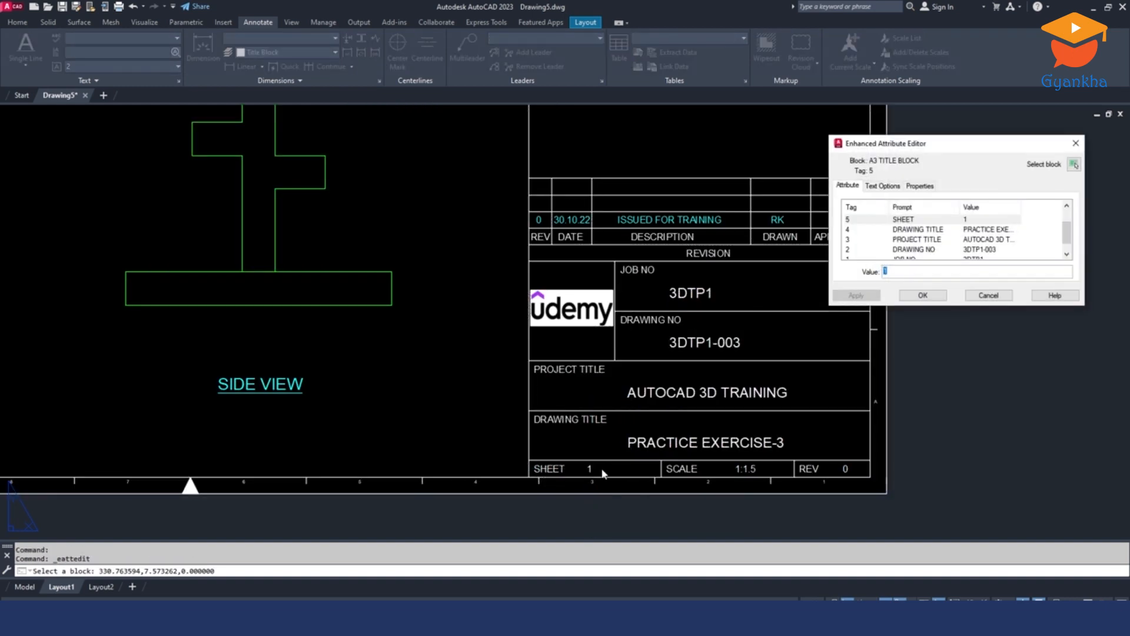
left_click(922, 296)
double_click(747, 469)
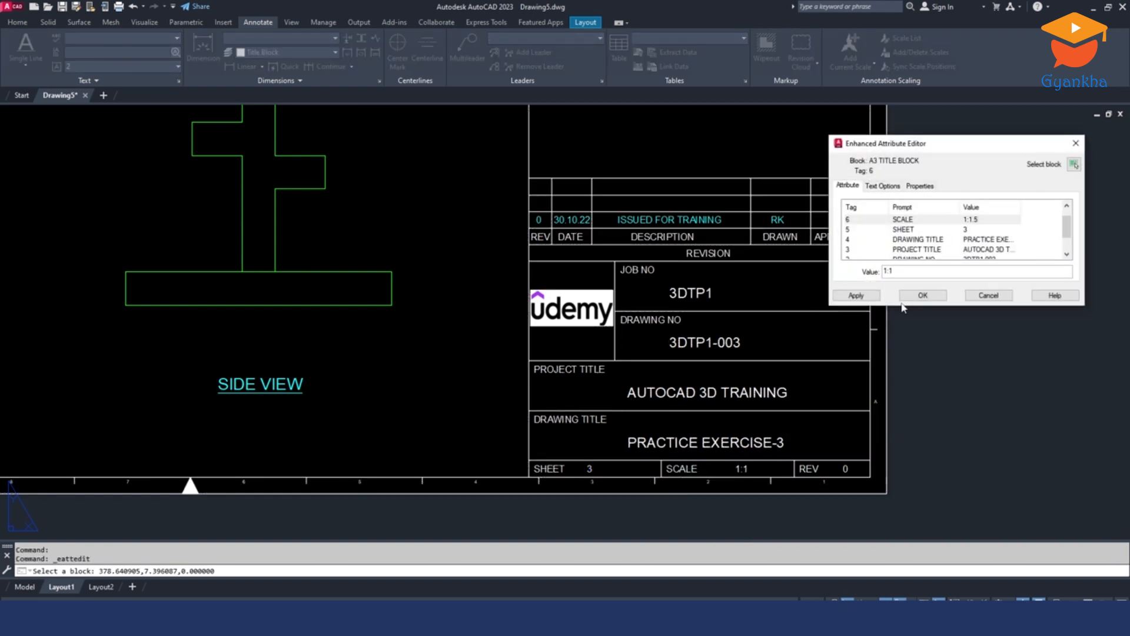
left_click(922, 295)
Start saving the drawing in the desktop's 3D Practice folder, taking Exercise-2.dwg as the base for the file name and opening its number for editing.
scroll(776, 330, "down", 6)
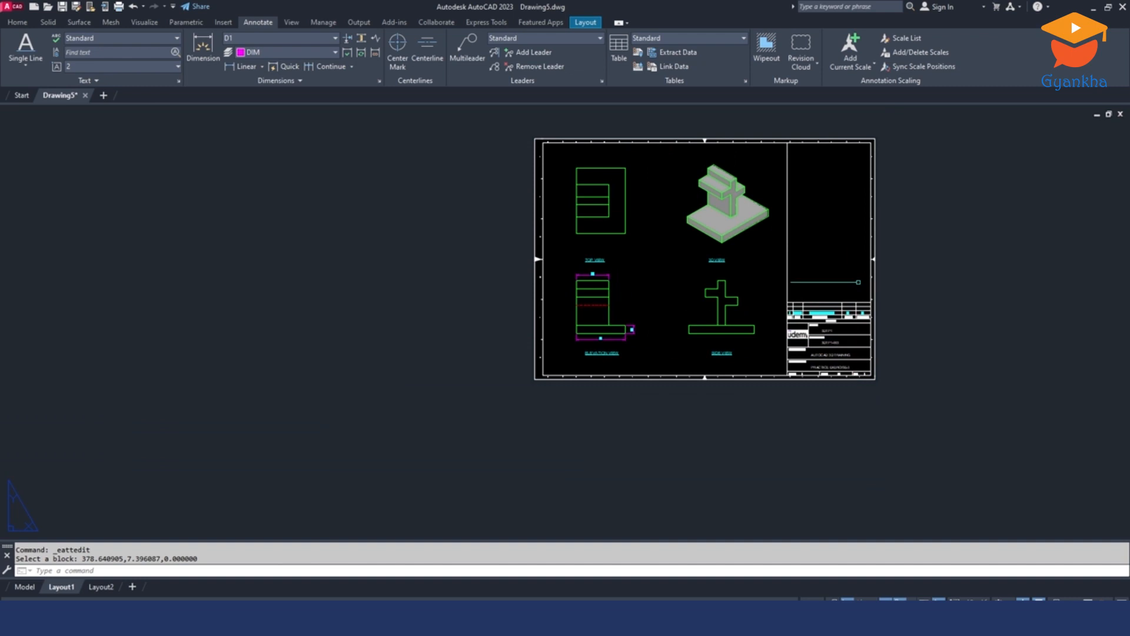
scroll(824, 315, "up", 2)
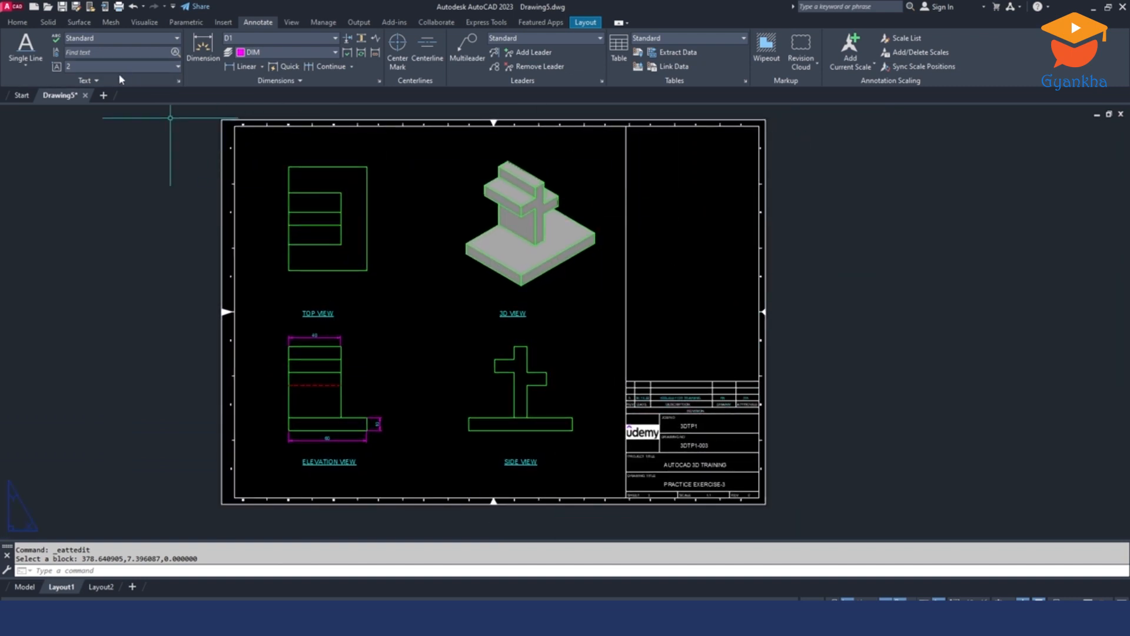
left_click(62, 7)
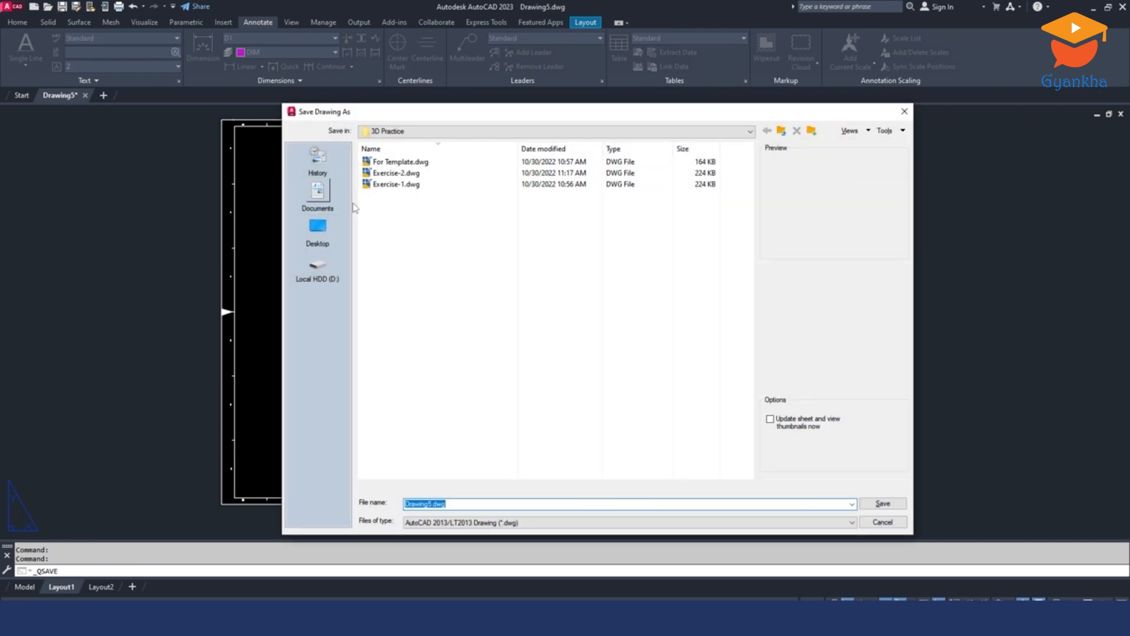
left_click(314, 226)
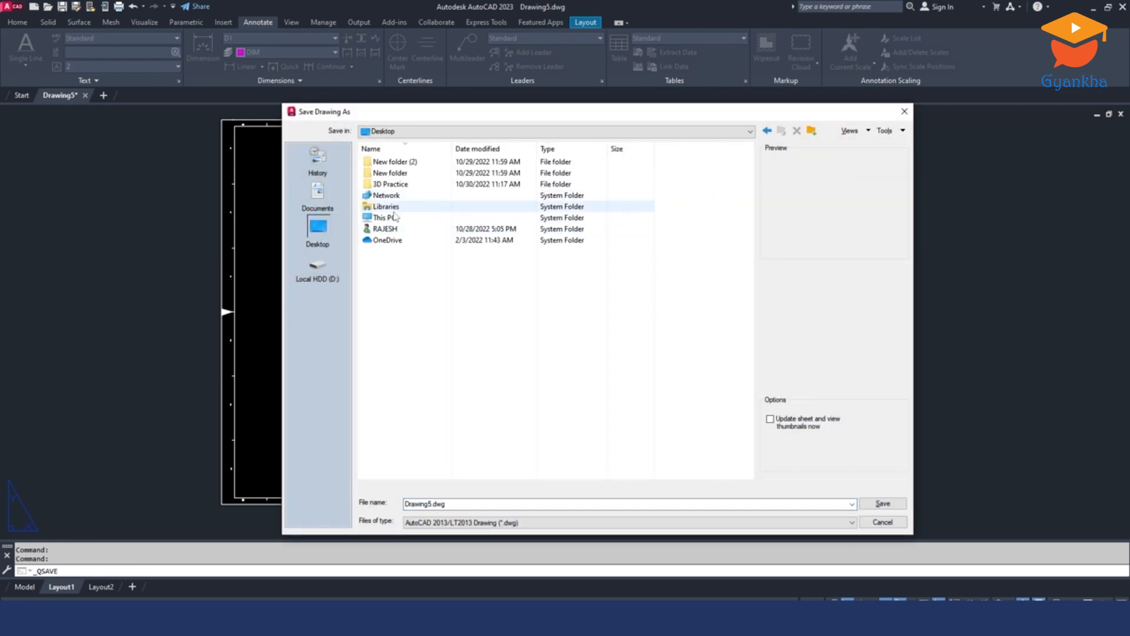
left_click(390, 185)
double_click(394, 185)
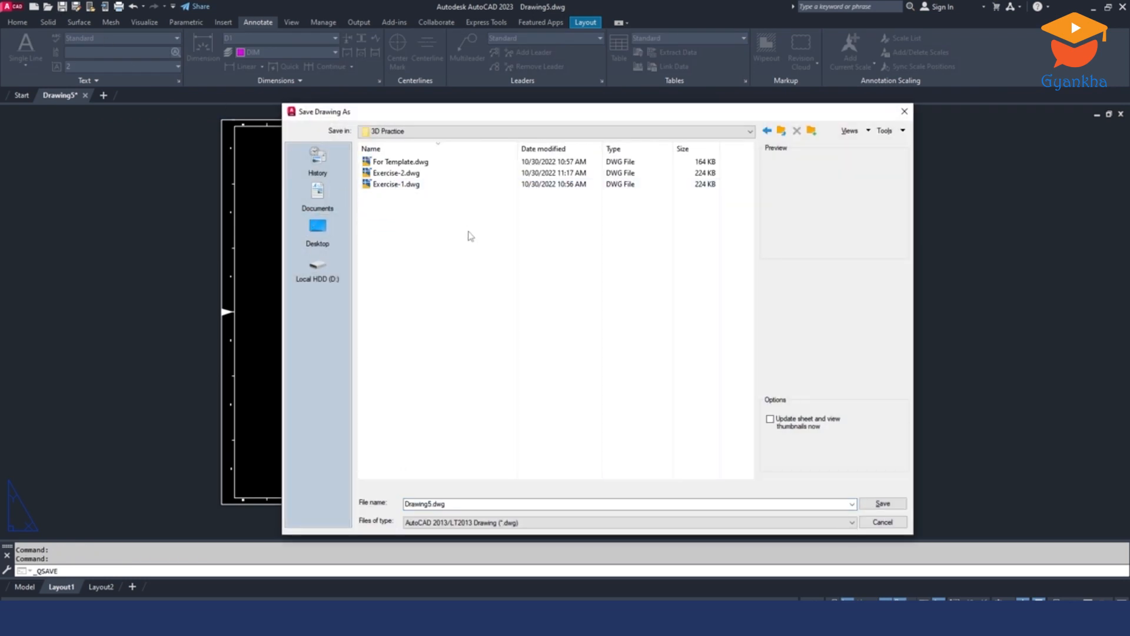
left_click(388, 173)
double_click(431, 503)
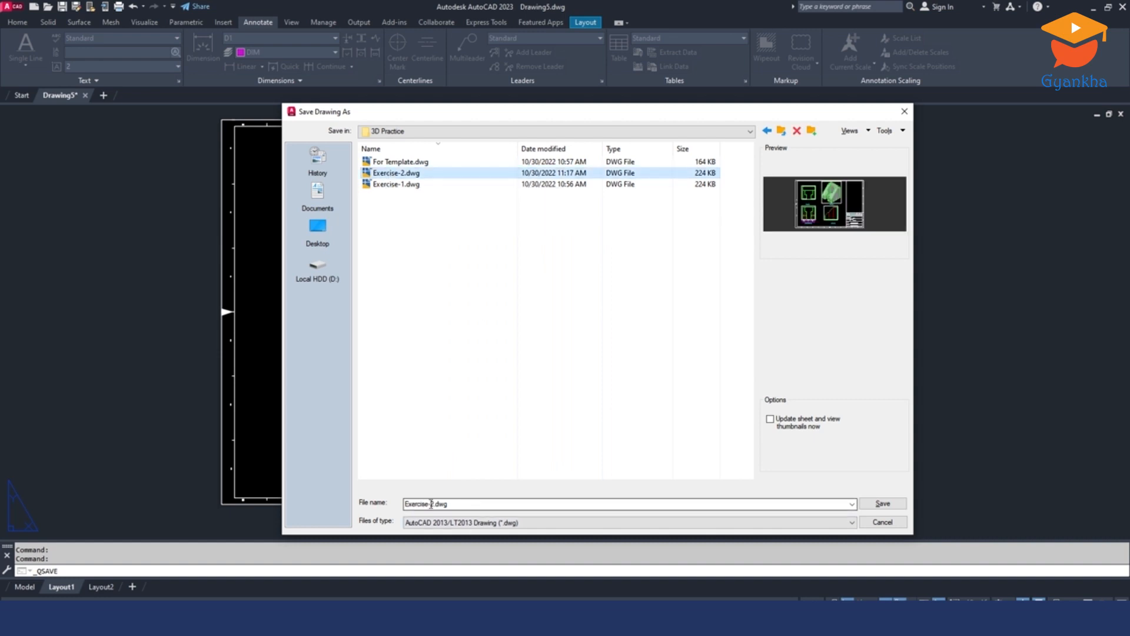